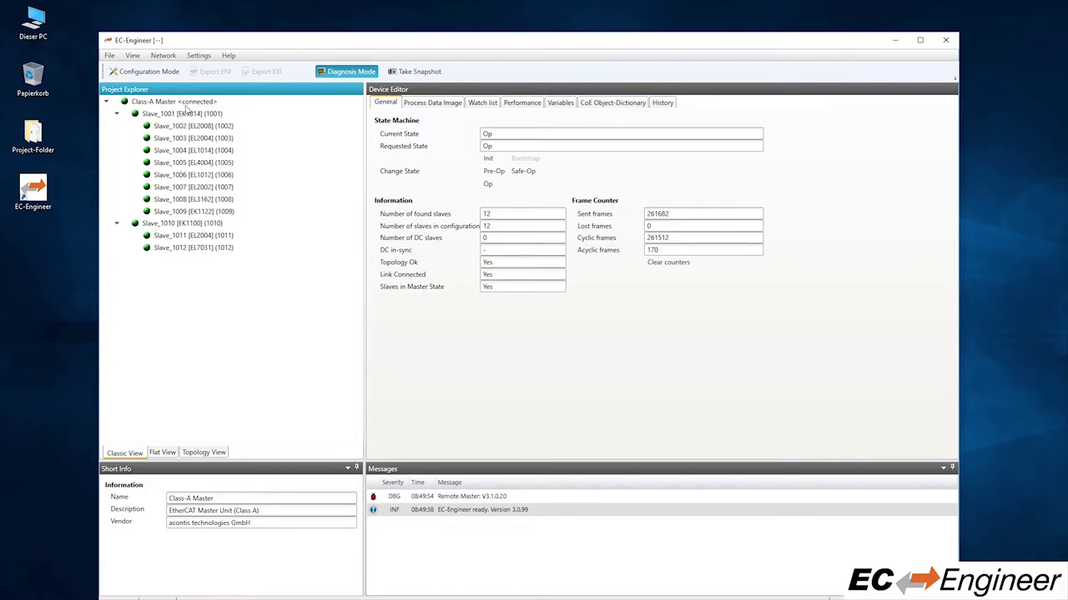
Check the Class-A Master's bus load performance and its Software version entry in the CoE object dictionary.
{"action": "left_click", "coordinate": [522, 103]}
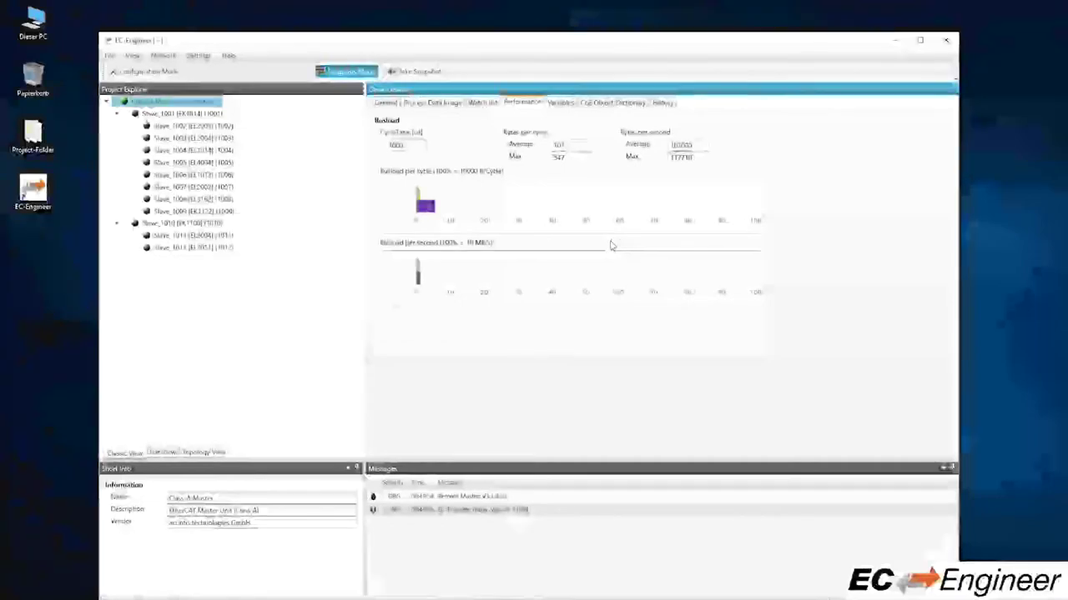
{"action": "left_click", "coordinate": [618, 103]}
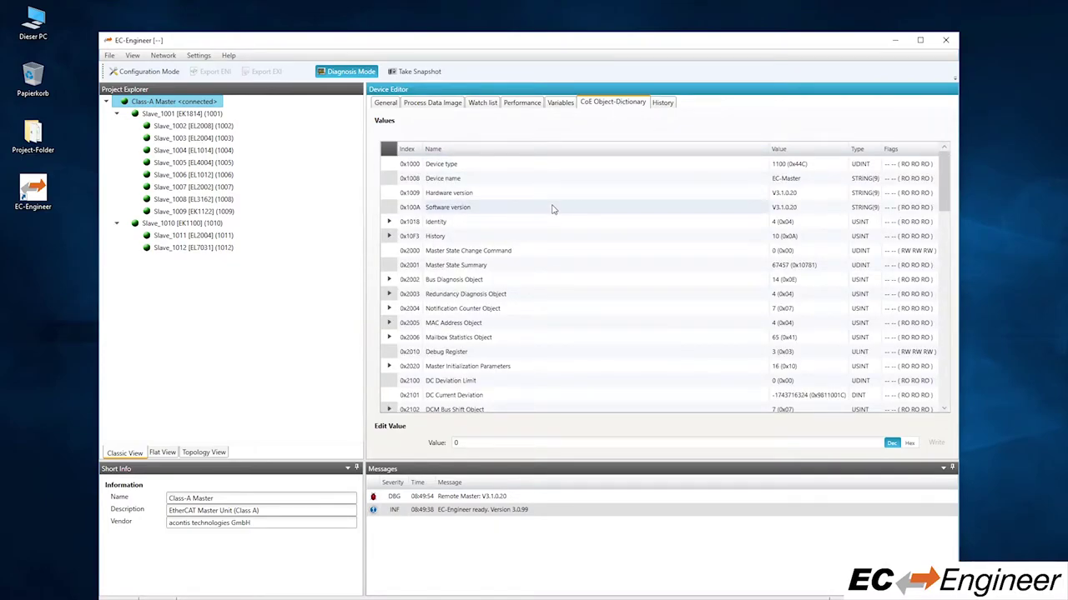
{"action": "left_click", "coordinate": [551, 209]}
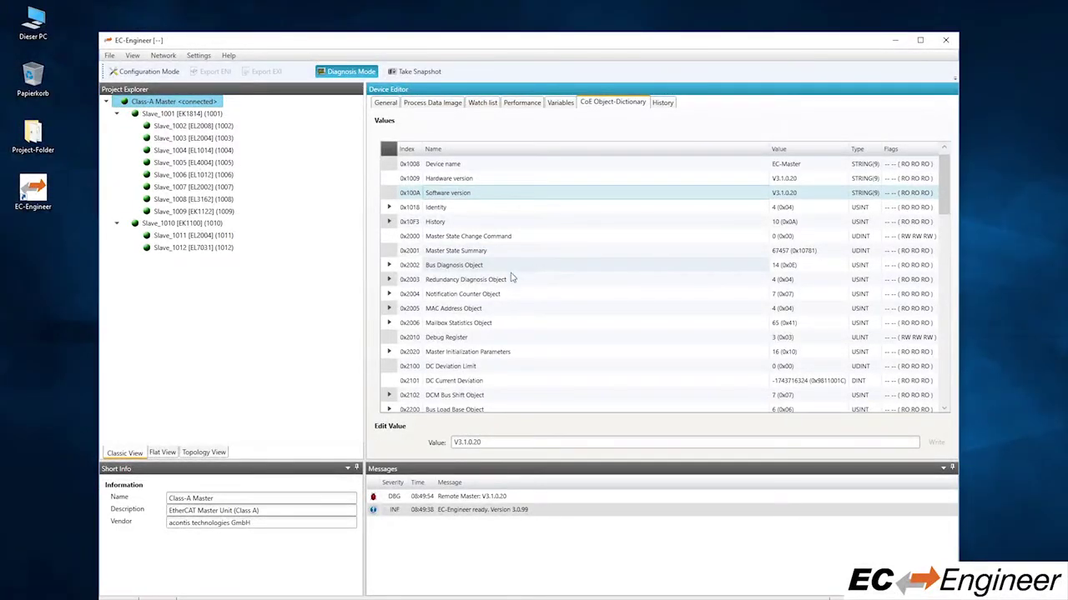
Reset the frame counters by writing 1 to the Counter Clear entry of the master's Bus Diagnosis Object.
{"action": "left_click", "coordinate": [389, 266]}
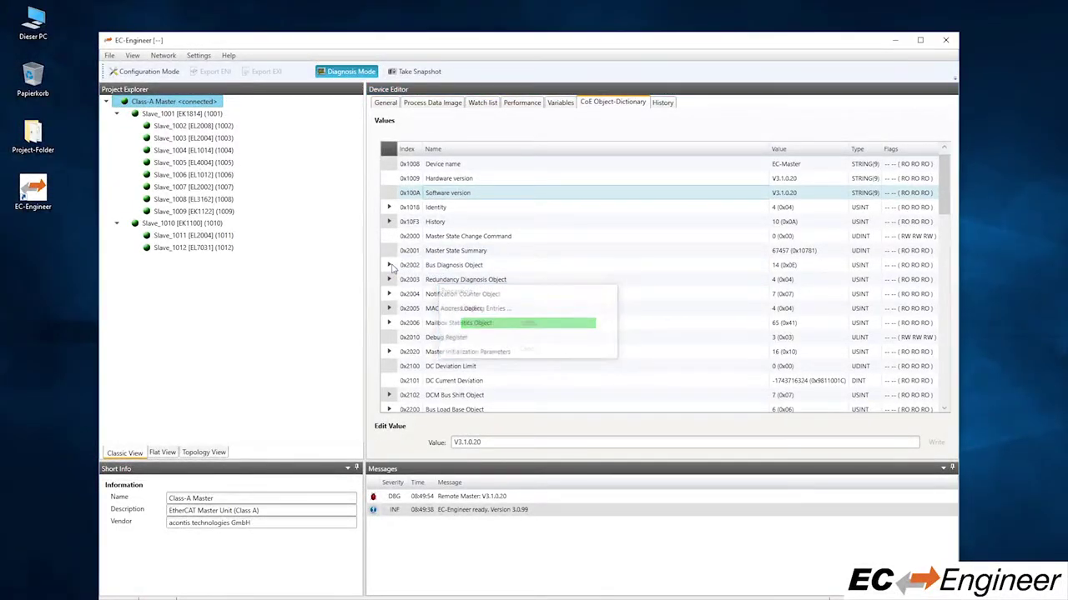
{"action": "scroll", "coordinate": [644, 336], "scroll_direction": "down", "scroll_amount": 1}
{"action": "scroll", "coordinate": [644, 336], "scroll_direction": "down", "scroll_amount": 1}
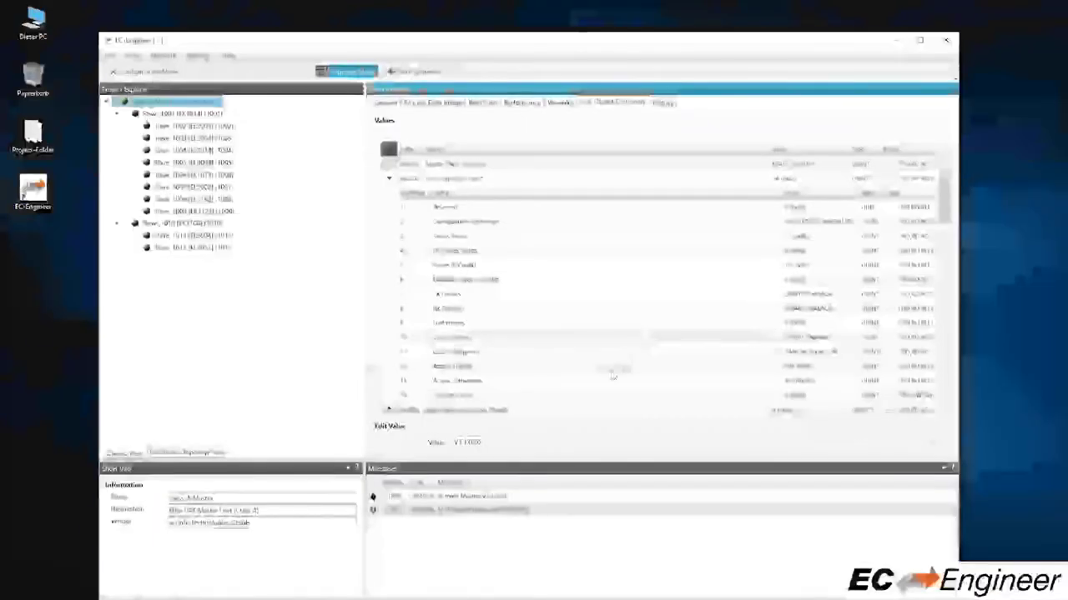
{"action": "type", "text": "1"}
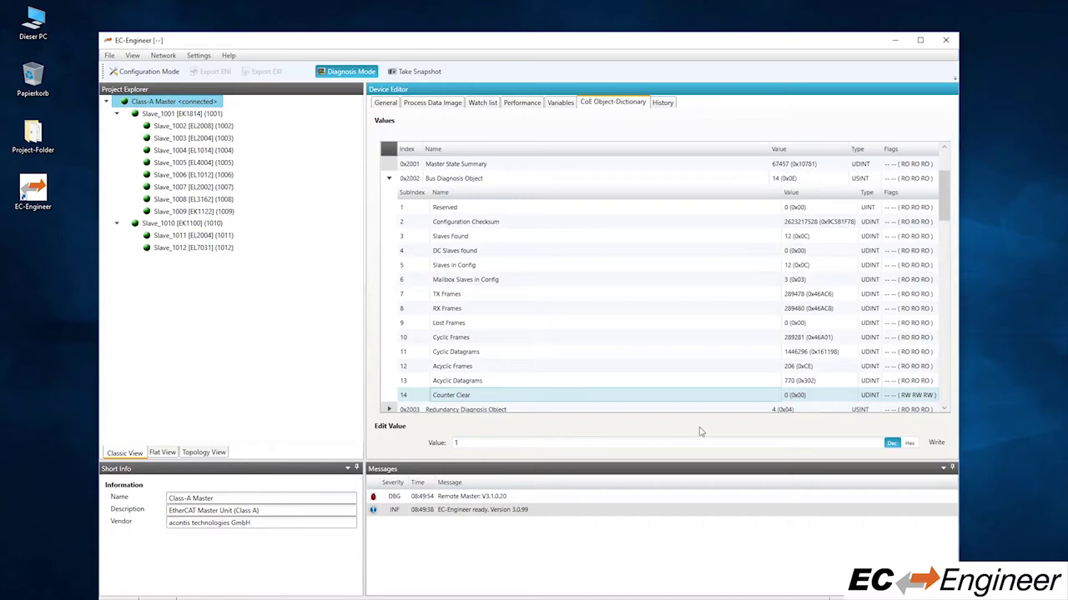
{"action": "left_click", "coordinate": [935, 443]}
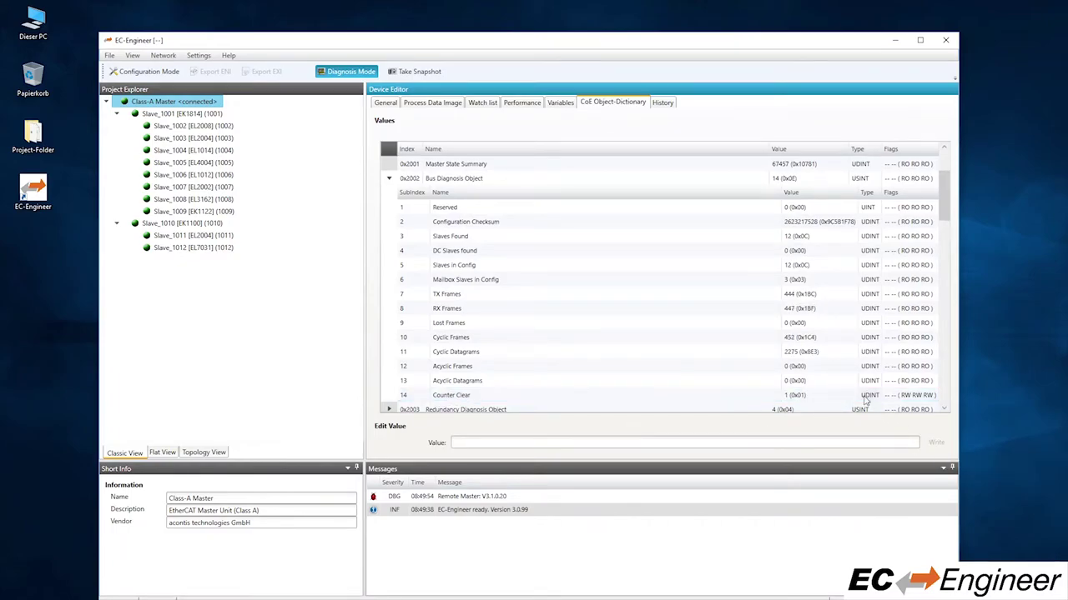
{"action": "left_click", "coordinate": [804, 340]}
Write 0 back to Counter Clear in the Bus Diagnosis Object and check the Cyclic Frames entry.
{"action": "left_click", "coordinate": [701, 396]}
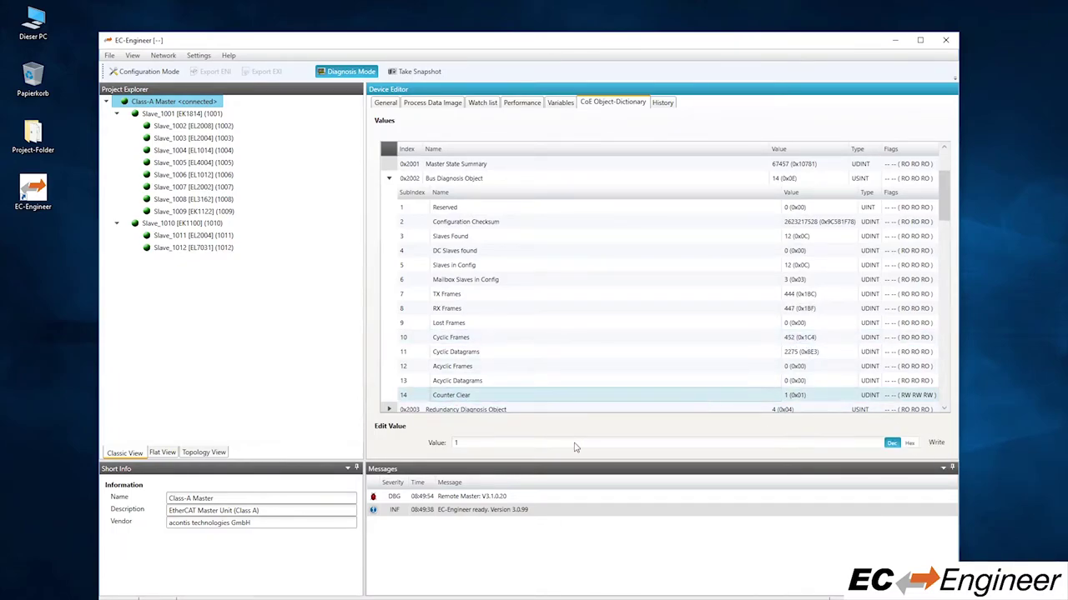
{"action": "double_click", "coordinate": [575, 443]}
{"action": "type", "text": "0"}
{"action": "left_click", "coordinate": [935, 443]}
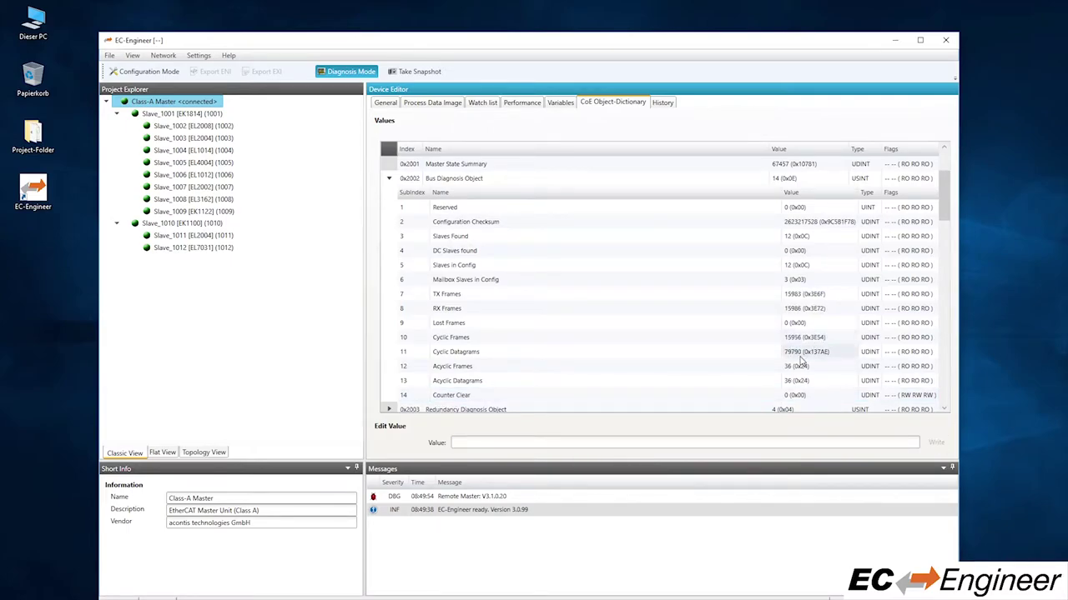
{"action": "left_click", "coordinate": [794, 341]}
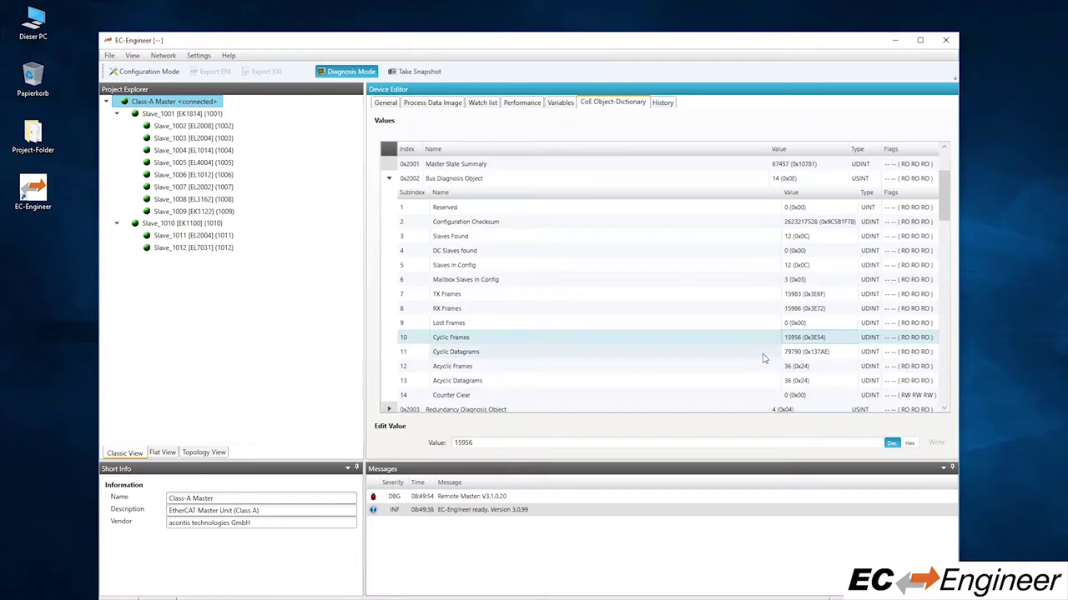
Inspect the subindexes of POS Settings Ch.1 (0x8020) in the CoE object dictionary of Slave_1012 [EL7031].
{"action": "left_click", "coordinate": [192, 249]}
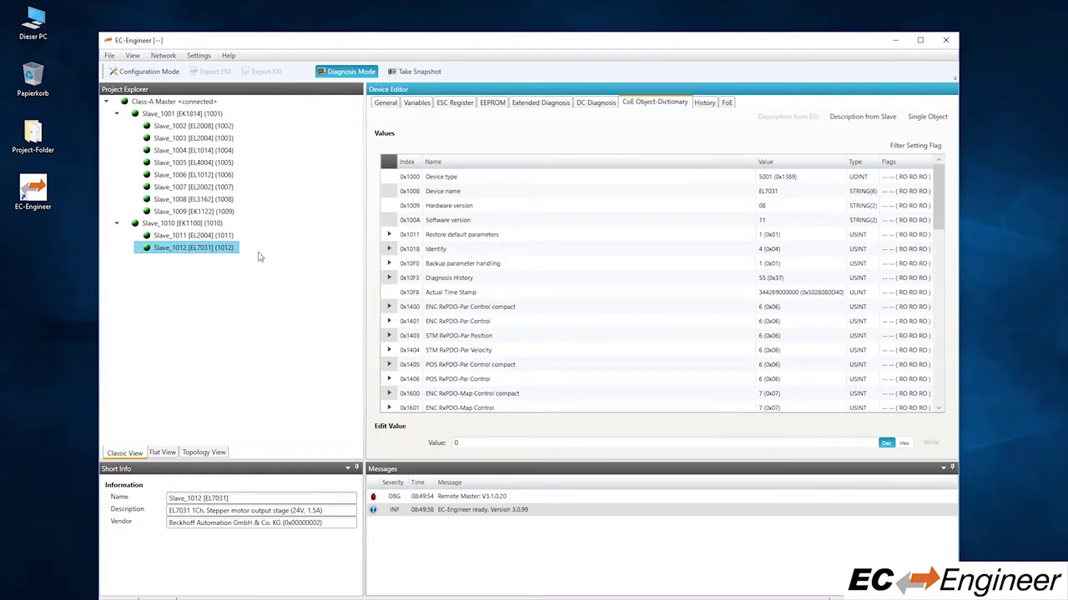
{"action": "scroll", "coordinate": [617, 293], "scroll_direction": "down", "scroll_amount": 2}
{"action": "scroll", "coordinate": [617, 293], "scroll_direction": "down", "scroll_amount": 10}
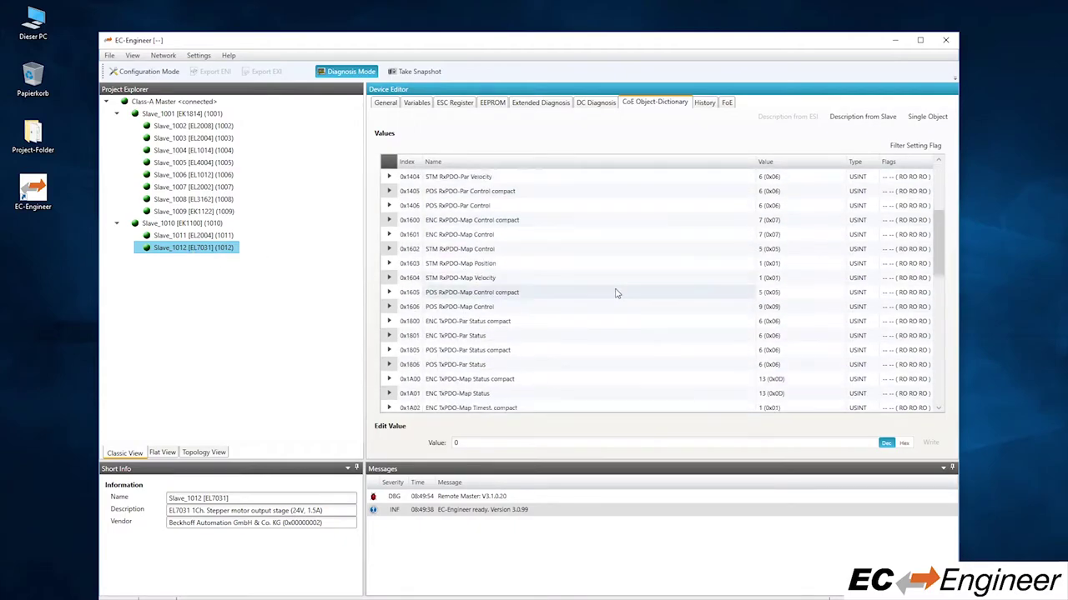
{"action": "scroll", "coordinate": [616, 293], "scroll_direction": "down", "scroll_amount": 3}
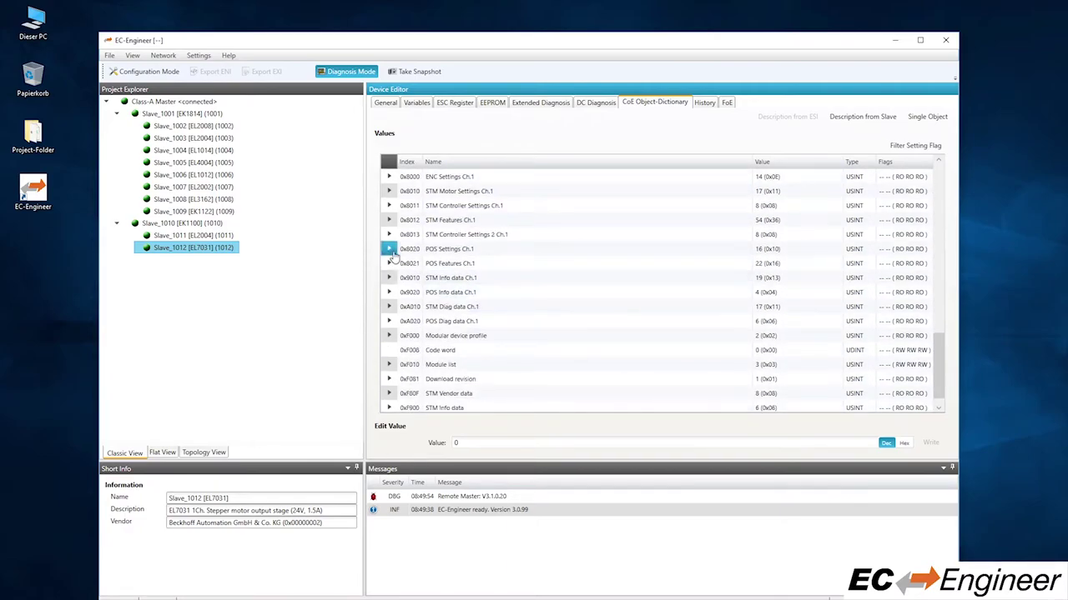
{"action": "left_click", "coordinate": [456, 255]}
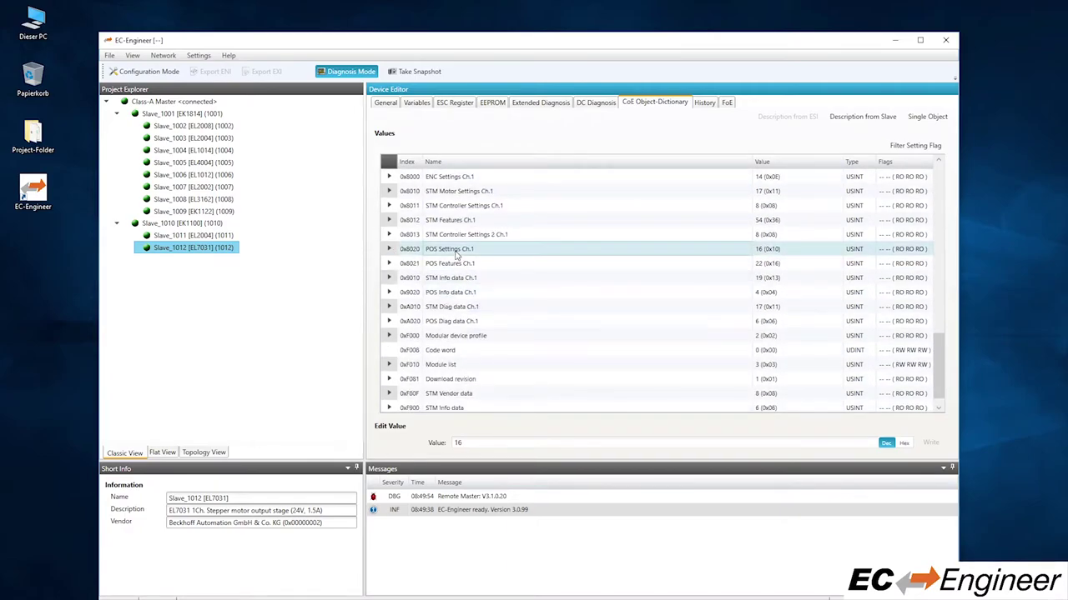
{"action": "left_click", "coordinate": [389, 249]}
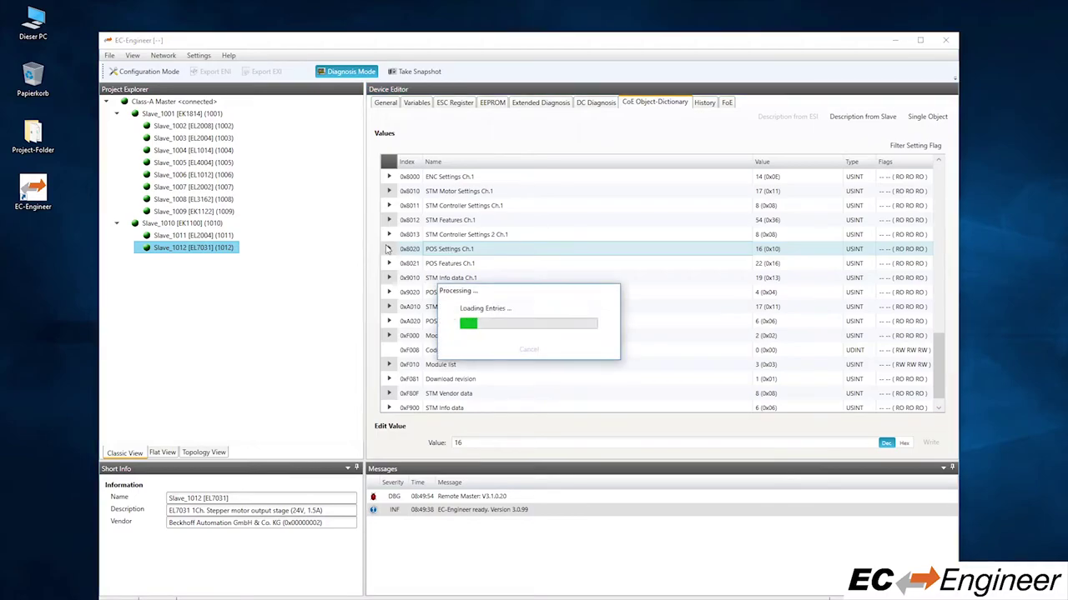
{"action": "scroll", "coordinate": [639, 332], "scroll_direction": "down", "scroll_amount": 3}
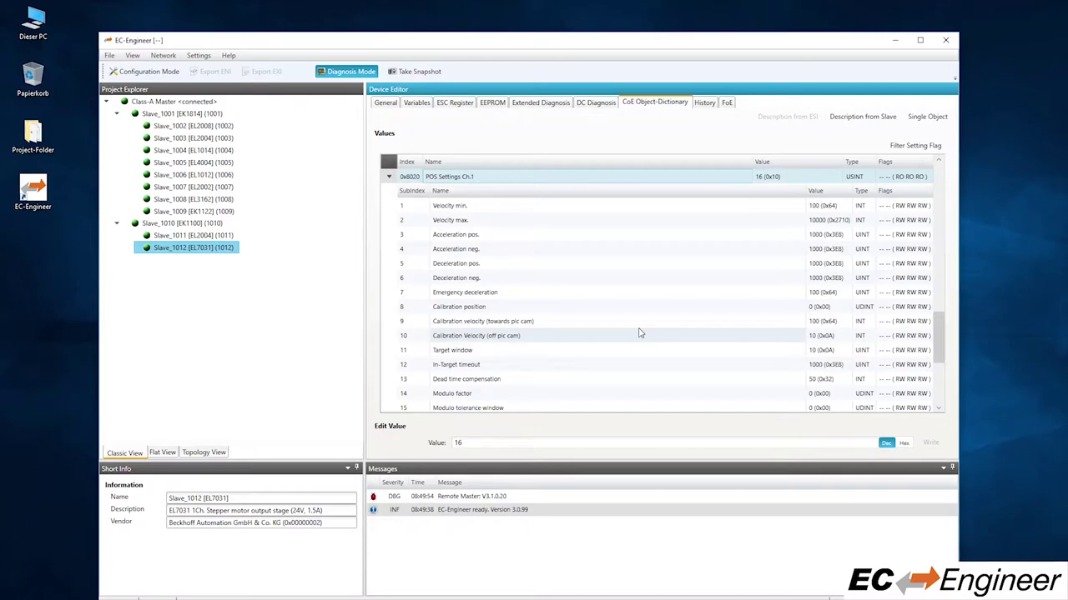
Clear all messages from the Class-A Master's diagnosis history.
{"action": "left_click", "coordinate": [204, 106]}
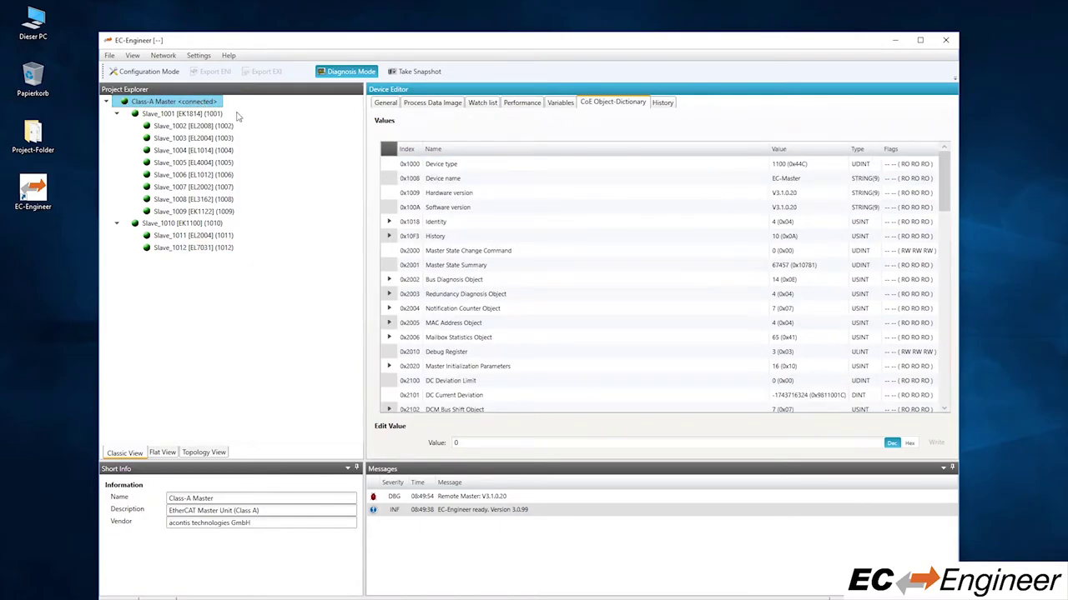
{"action": "left_click", "coordinate": [664, 104]}
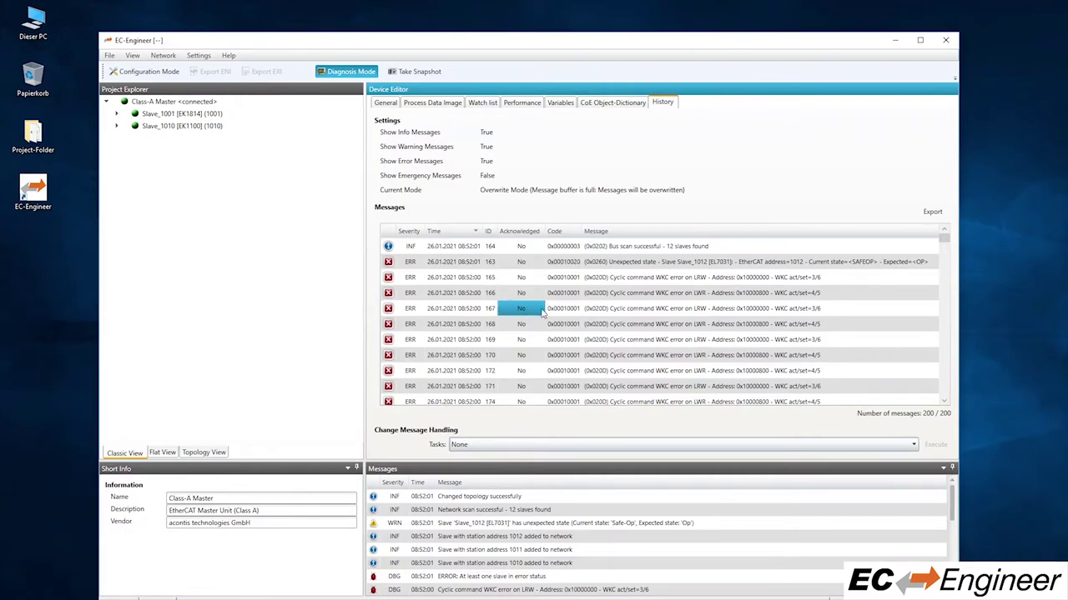
{"action": "left_click", "coordinate": [774, 355]}
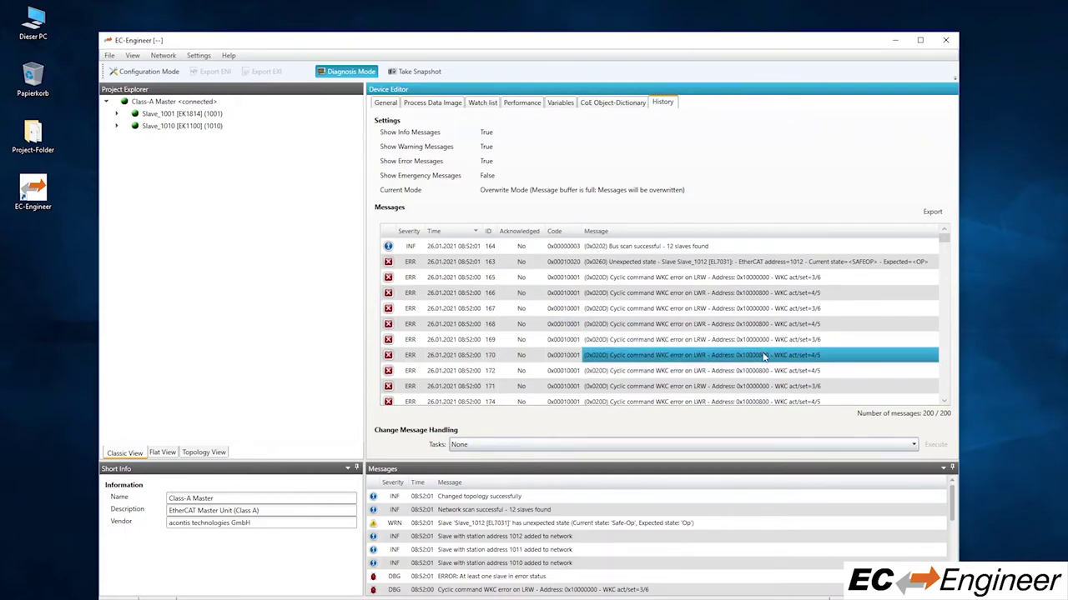
{"action": "left_click", "coordinate": [685, 444]}
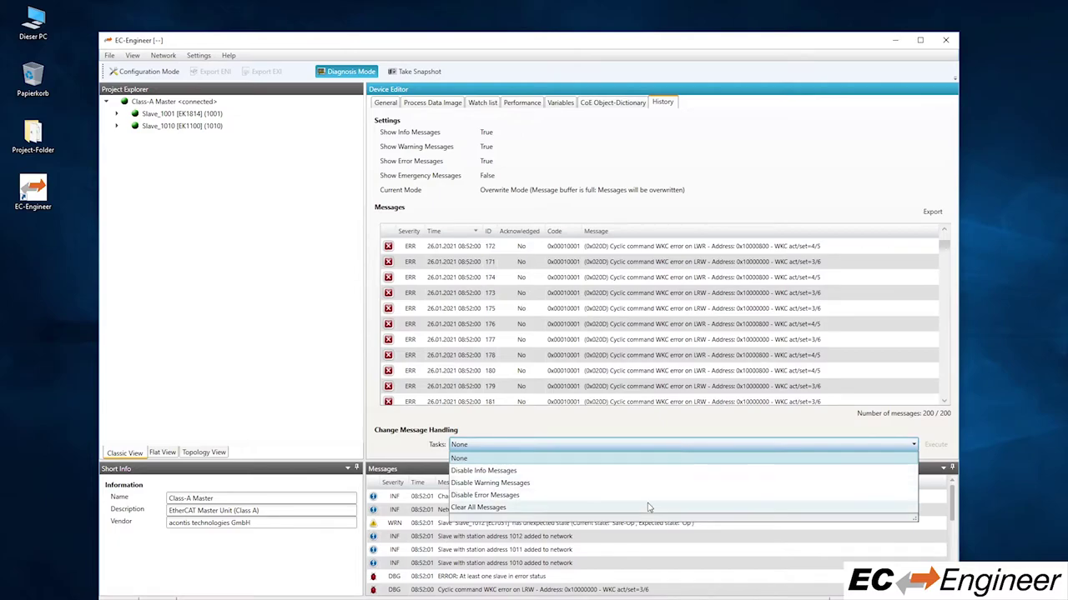
{"action": "left_click", "coordinate": [648, 506]}
{"action": "left_click", "coordinate": [937, 446]}
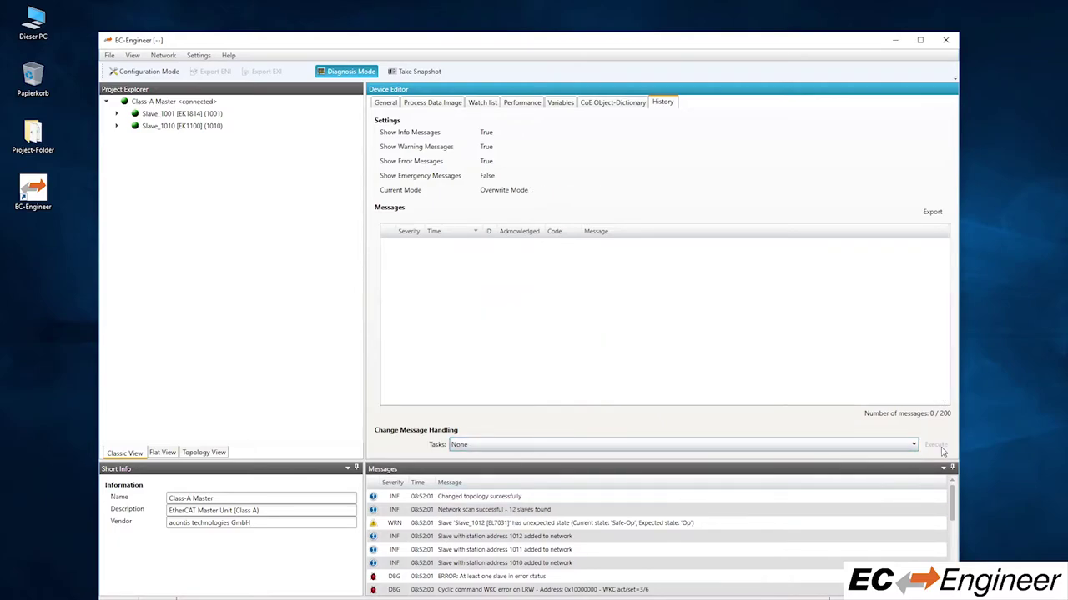
Review the message history of Slave_1012 [EL7031] and switch that slave to the Op state.
{"action": "left_click", "coordinate": [116, 126]}
{"action": "left_click", "coordinate": [188, 151]}
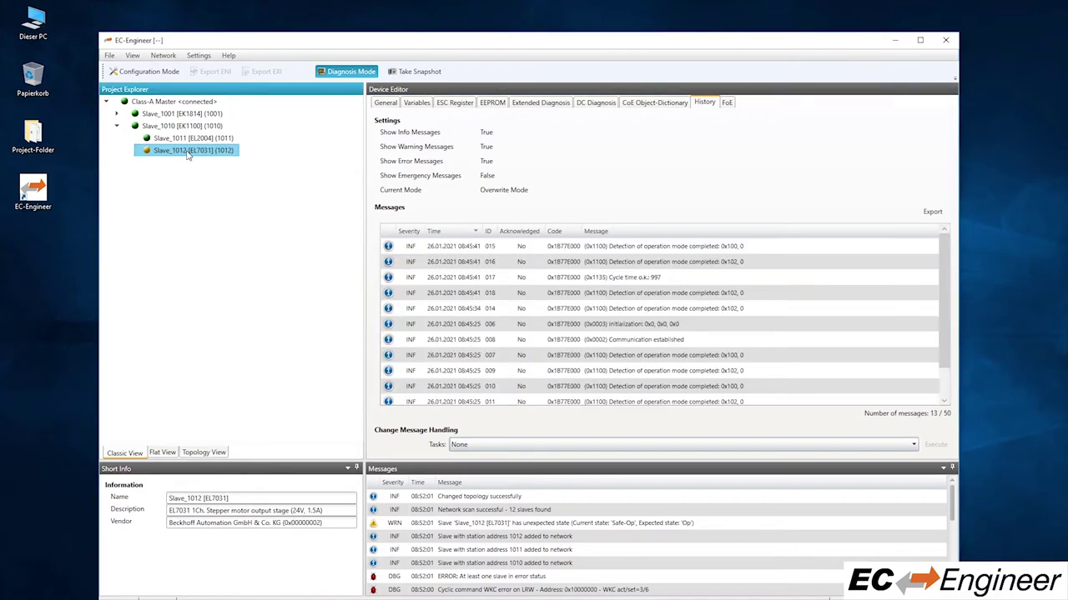
{"action": "left_click", "coordinate": [697, 262]}
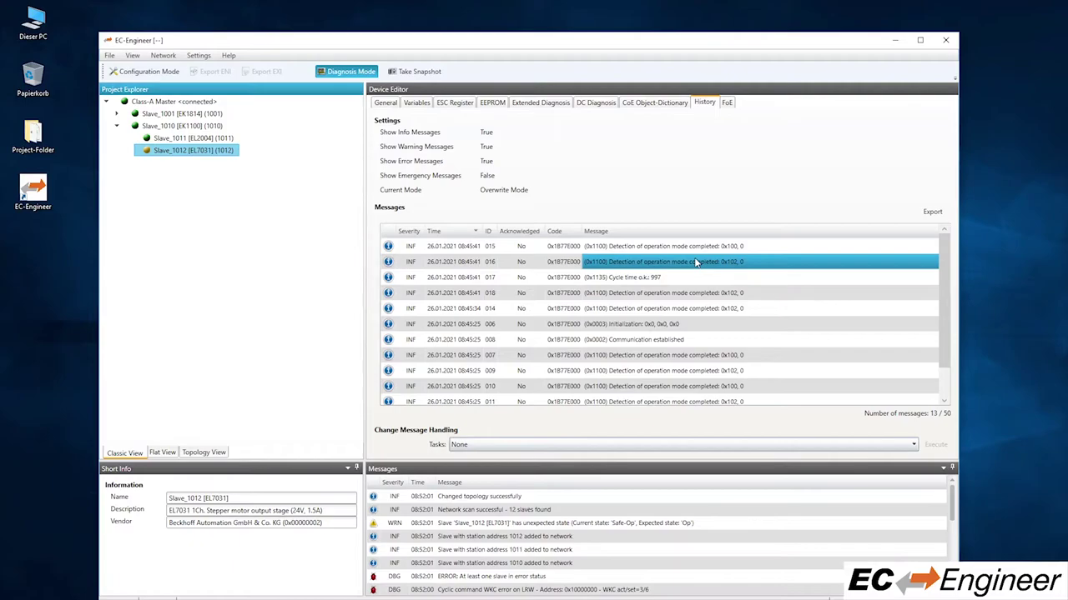
{"action": "left_click", "coordinate": [692, 307]}
{"action": "scroll", "coordinate": [683, 320], "scroll_direction": "down", "scroll_amount": 1}
{"action": "left_click", "coordinate": [683, 320]}
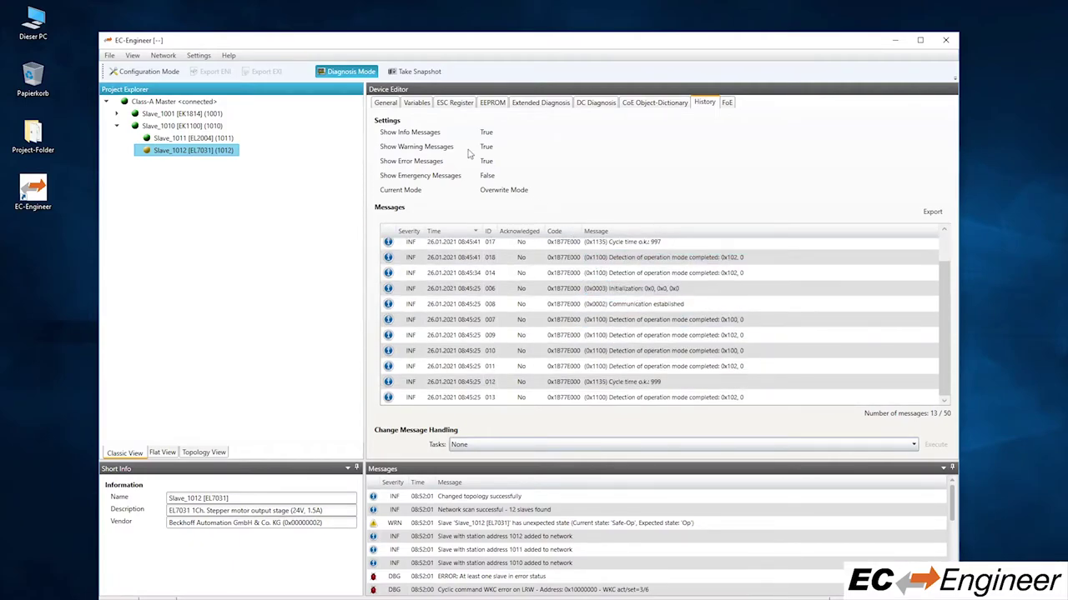
{"action": "left_click", "coordinate": [387, 103]}
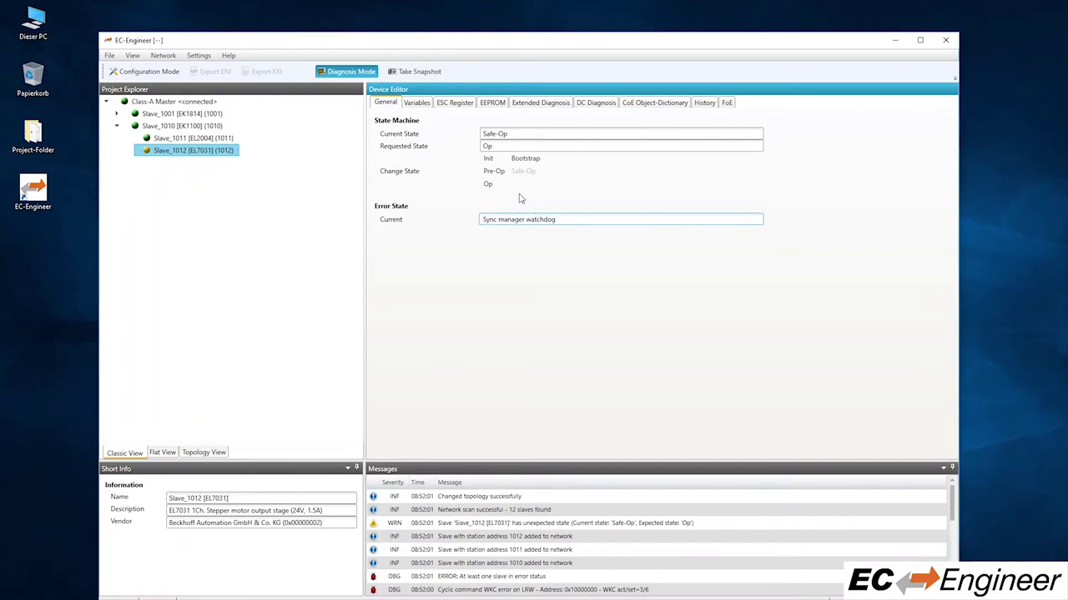
{"action": "left_click", "coordinate": [489, 186]}
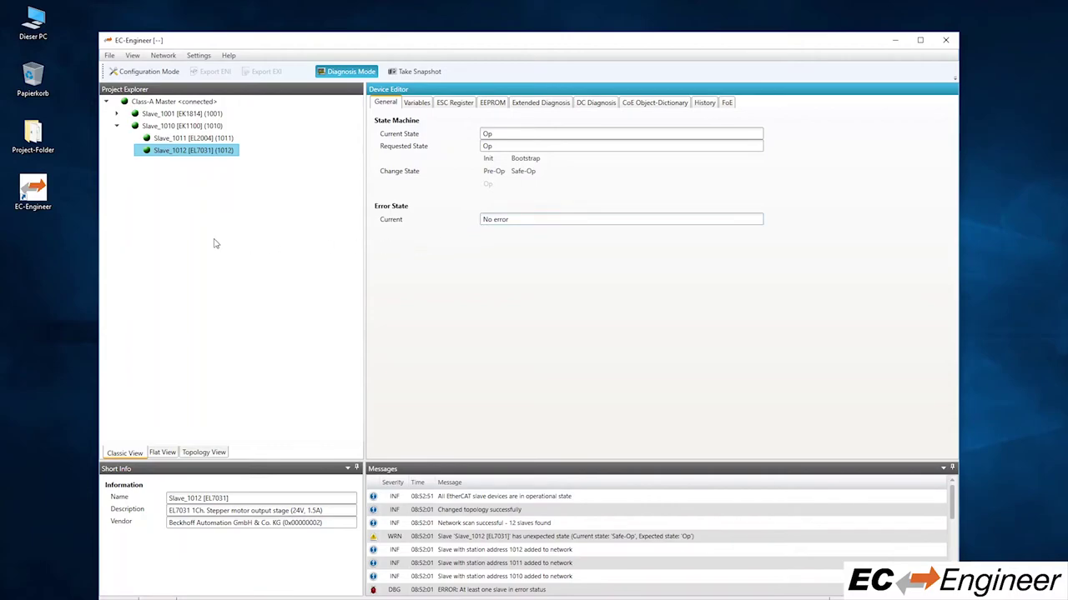
Add the Channel 1.Value and Channel 2.Value variables of Slave_1008 [EL3162] to the watch list.
{"action": "left_click", "coordinate": [116, 113]}
{"action": "left_click", "coordinate": [181, 201]}
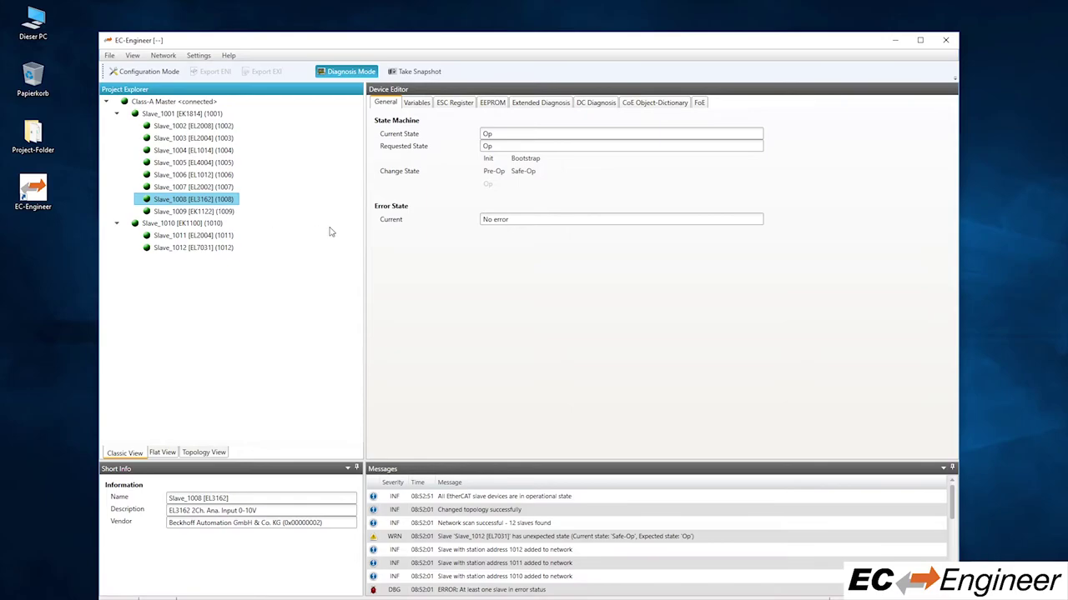
{"action": "left_click", "coordinate": [416, 103]}
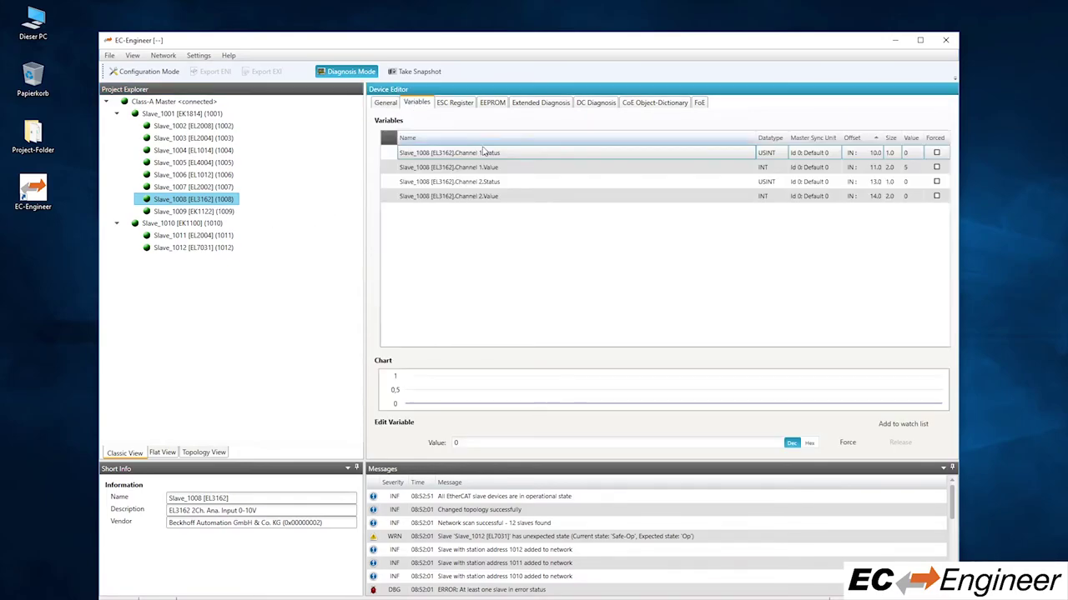
{"action": "left_click", "coordinate": [510, 166]}
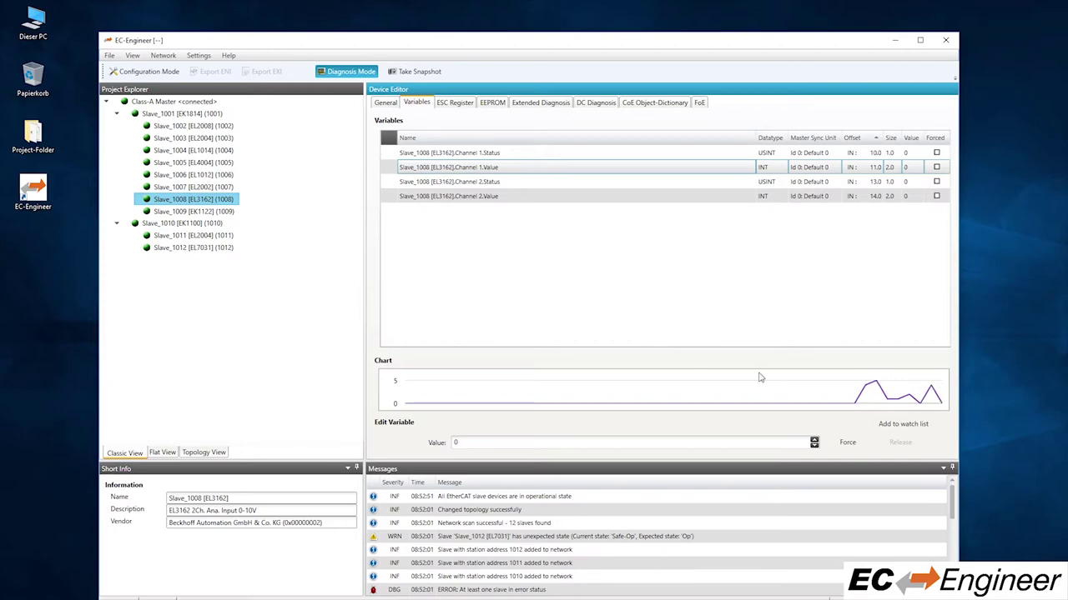
{"action": "left_click", "coordinate": [921, 425]}
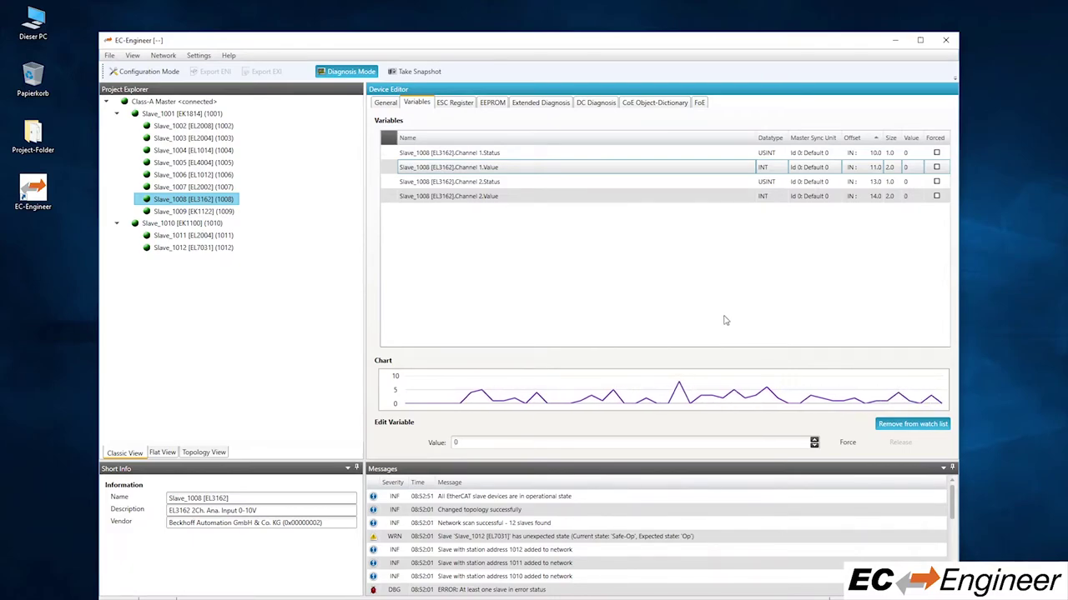
{"action": "left_click", "coordinate": [509, 198]}
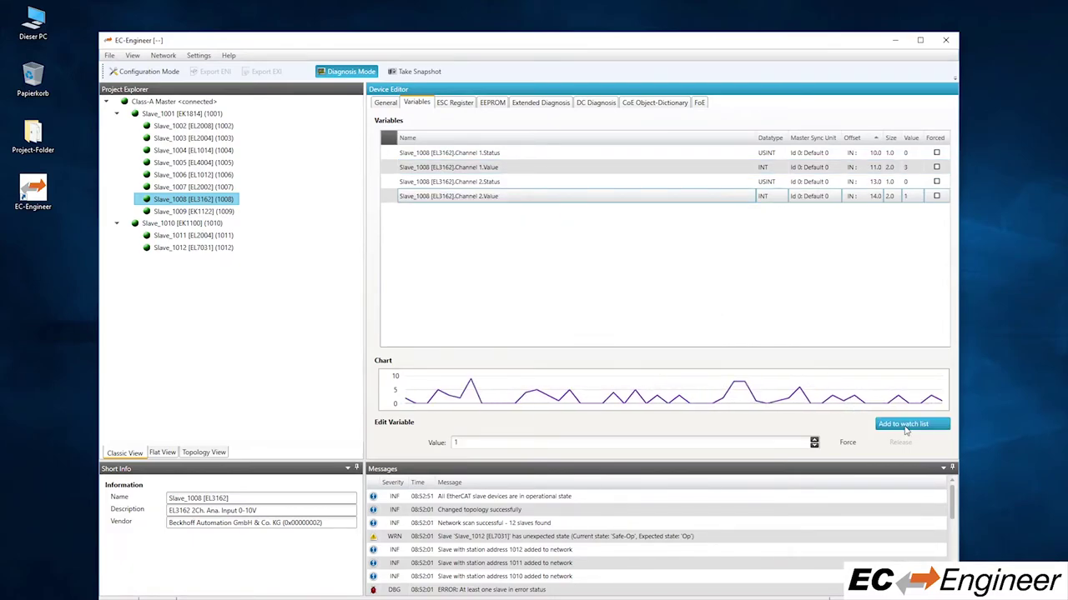
{"action": "left_click", "coordinate": [908, 427]}
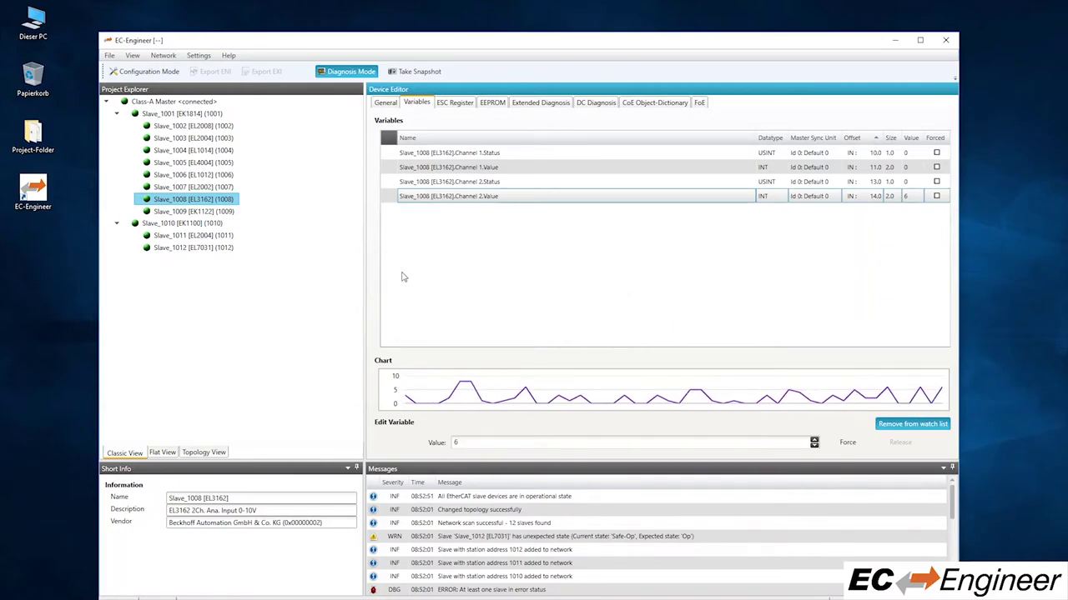
Add the Channel 1.Output variable of Slave_1002 [EL2008] to the watch list.
{"action": "left_click", "coordinate": [200, 128]}
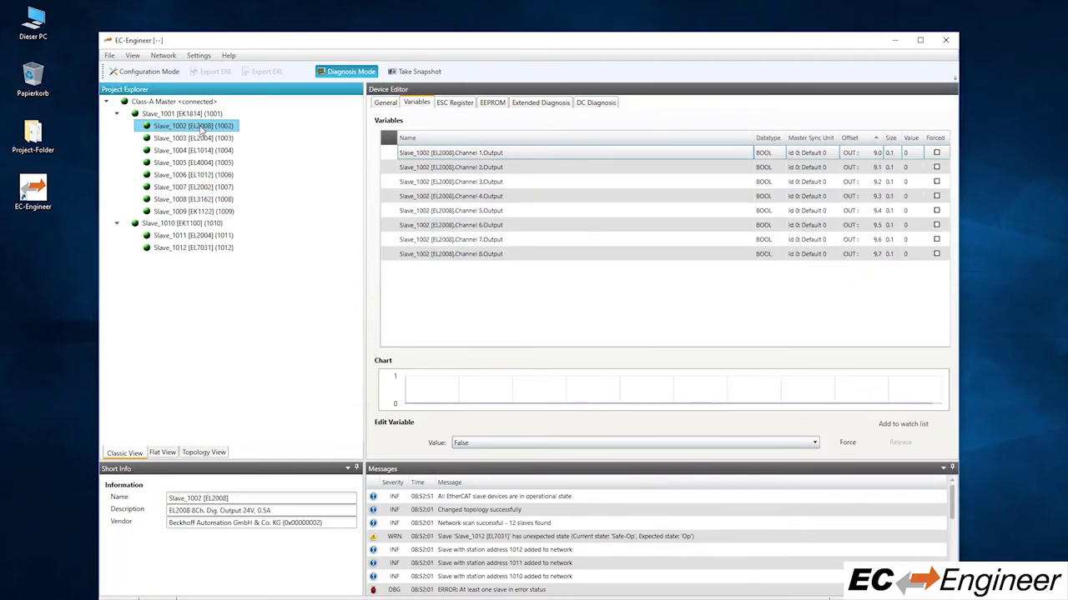
{"action": "left_click", "coordinate": [401, 168]}
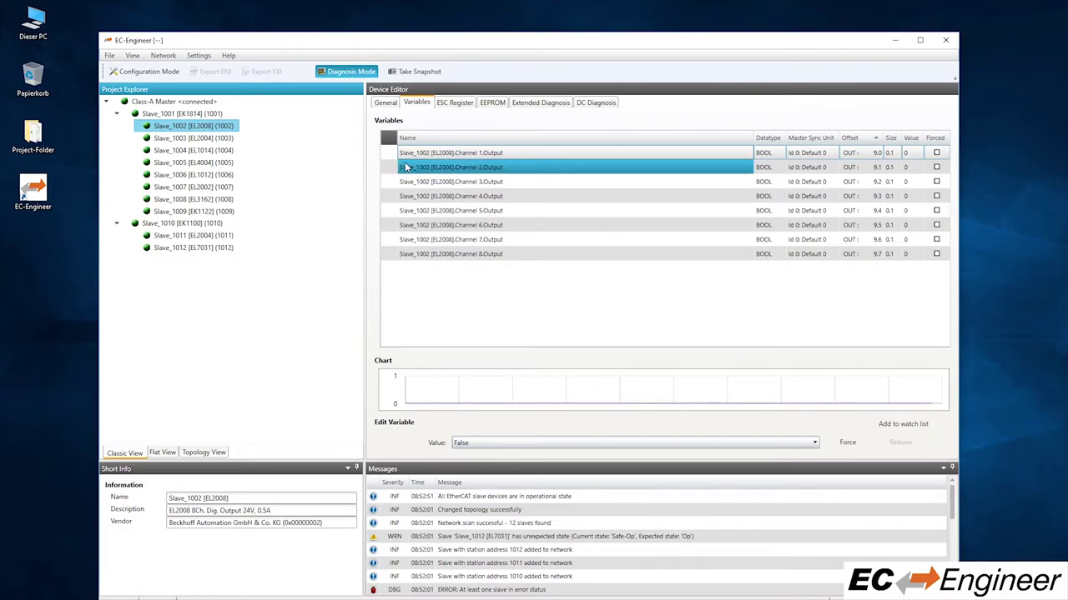
{"action": "left_click", "coordinate": [505, 158]}
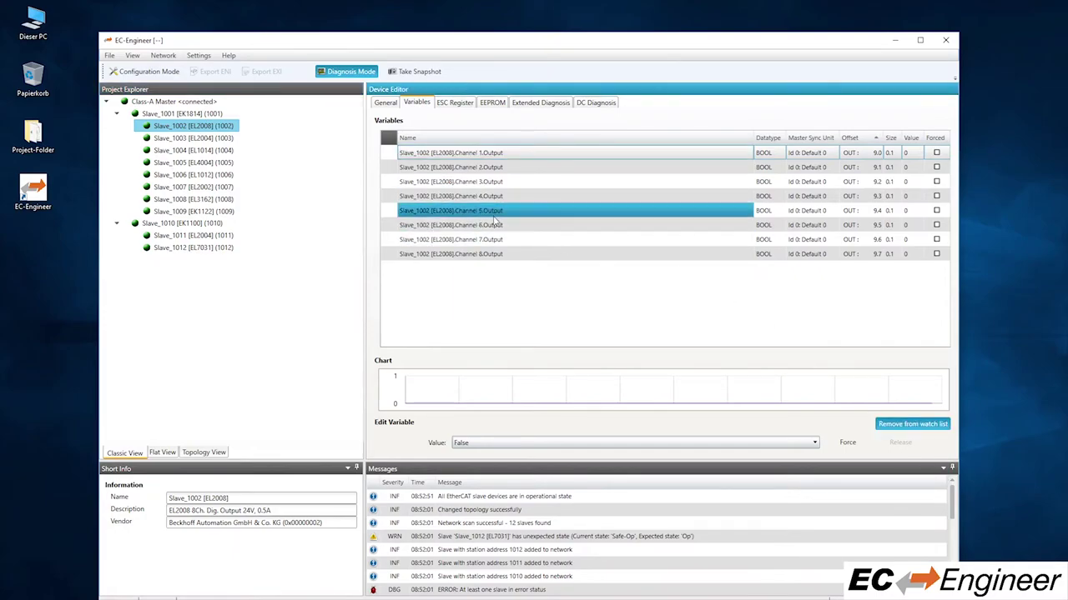
Add Channel 5.Output of Slave_1002 [EL2008] and Channel 1.Input of Slave_1004 [EL1014] to the watch list.
{"action": "left_click", "coordinate": [489, 211]}
{"action": "left_click", "coordinate": [901, 423]}
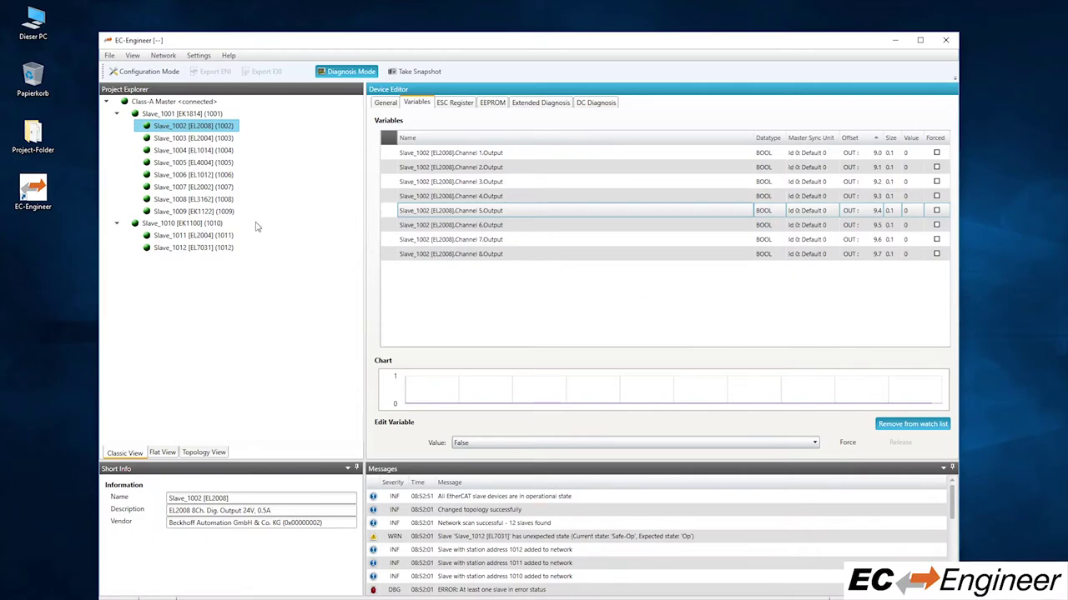
{"action": "left_click", "coordinate": [201, 151]}
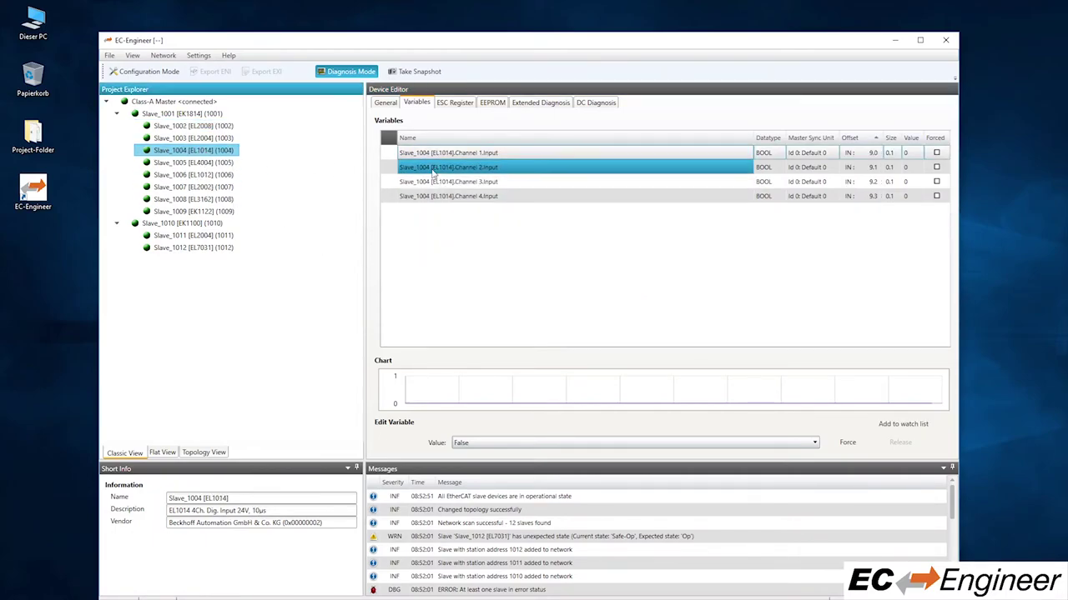
{"action": "left_click", "coordinate": [480, 154]}
{"action": "left_click", "coordinate": [900, 426]}
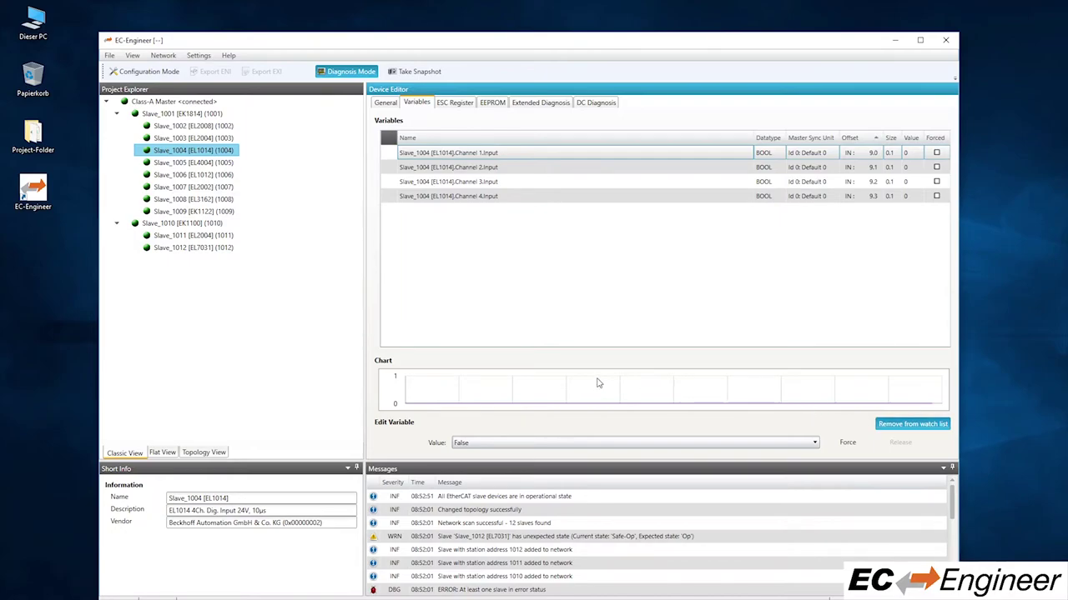
{"action": "left_click", "coordinate": [193, 102]}
{"action": "left_click", "coordinate": [486, 104]}
{"action": "left_click", "coordinate": [517, 165]}
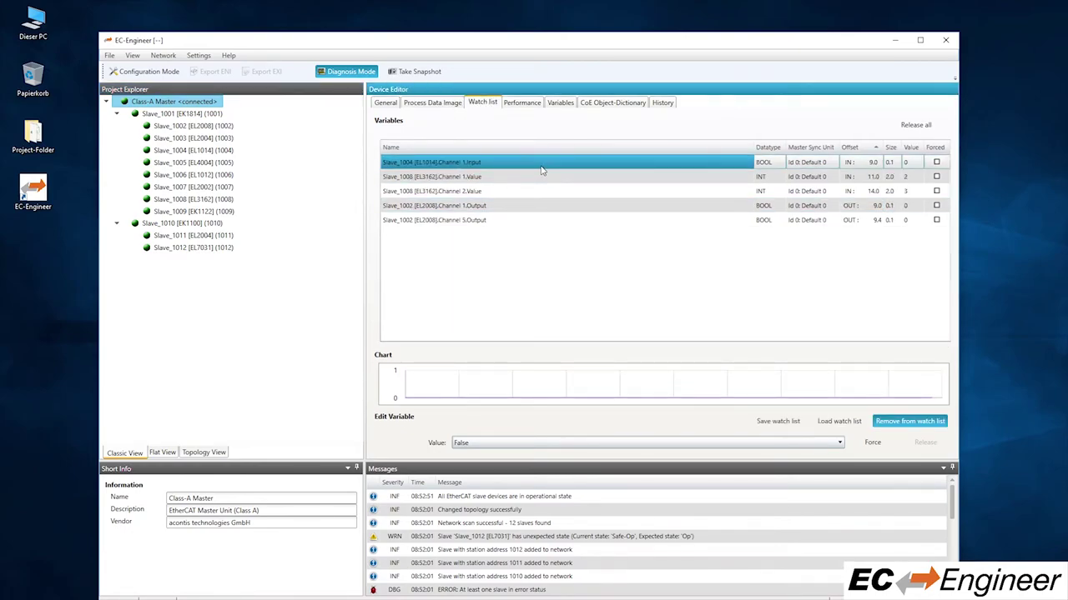
{"action": "left_click", "coordinate": [536, 178]}
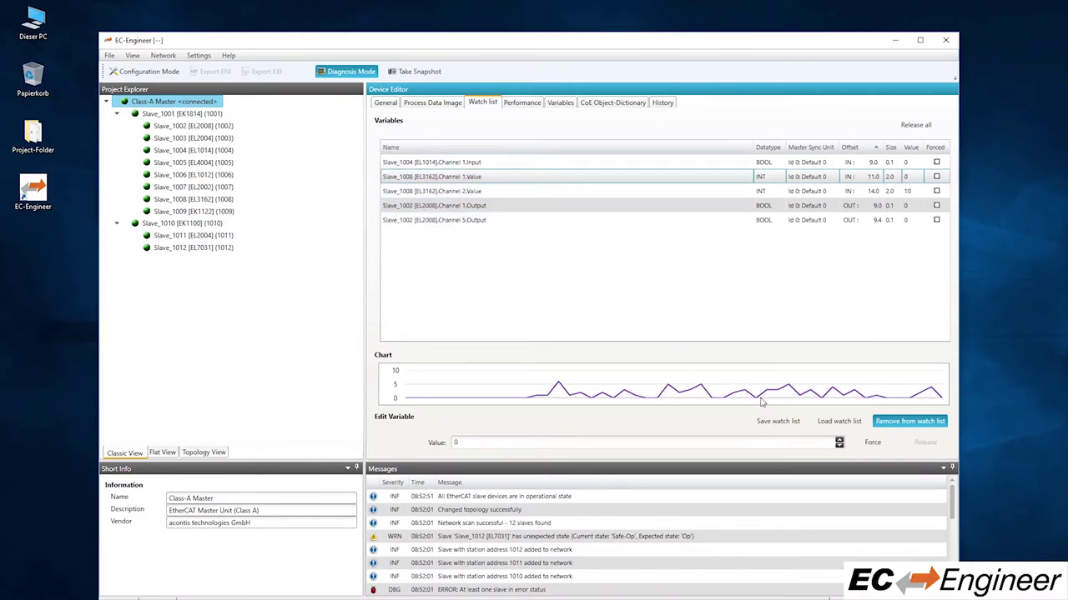
Save the watch list as Watchlist.csv in Project-Folder, replacing the existing file.
{"action": "left_click", "coordinate": [777, 421]}
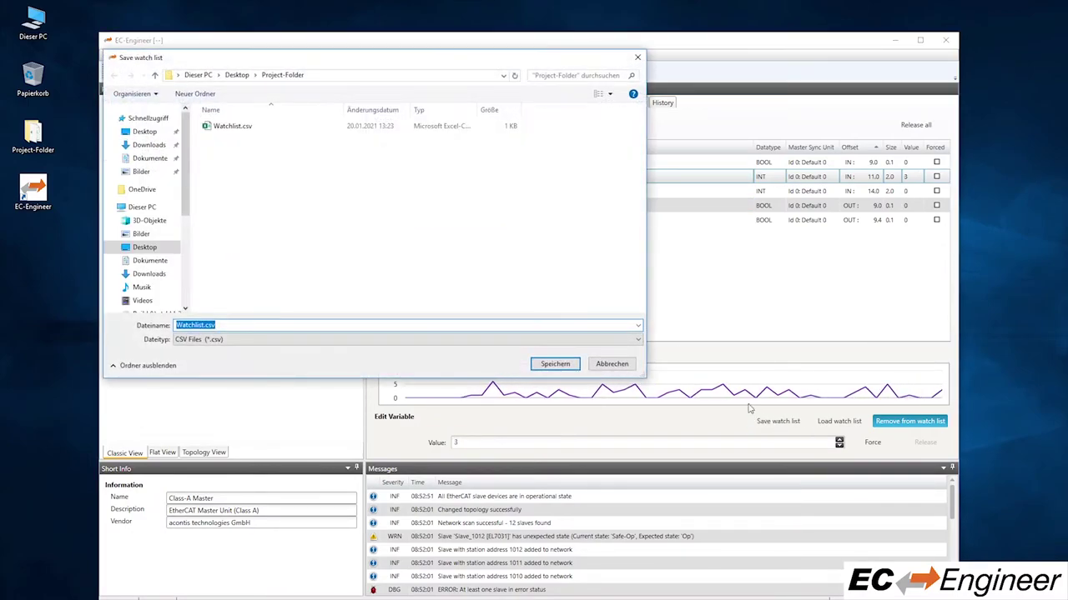
{"action": "left_click", "coordinate": [230, 126]}
{"action": "left_click", "coordinate": [554, 364]}
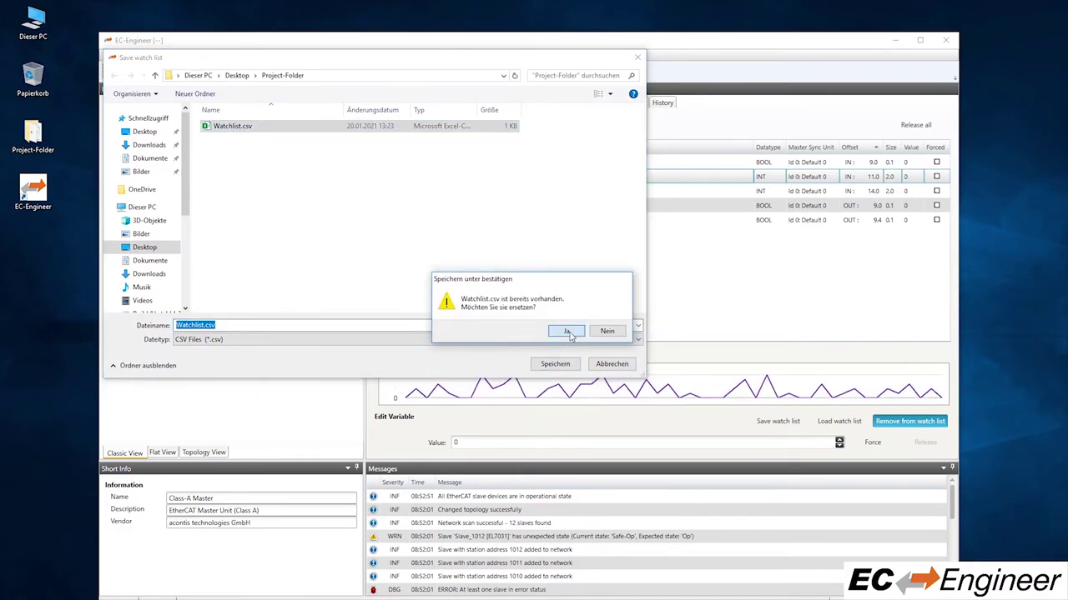
{"action": "left_click", "coordinate": [566, 331]}
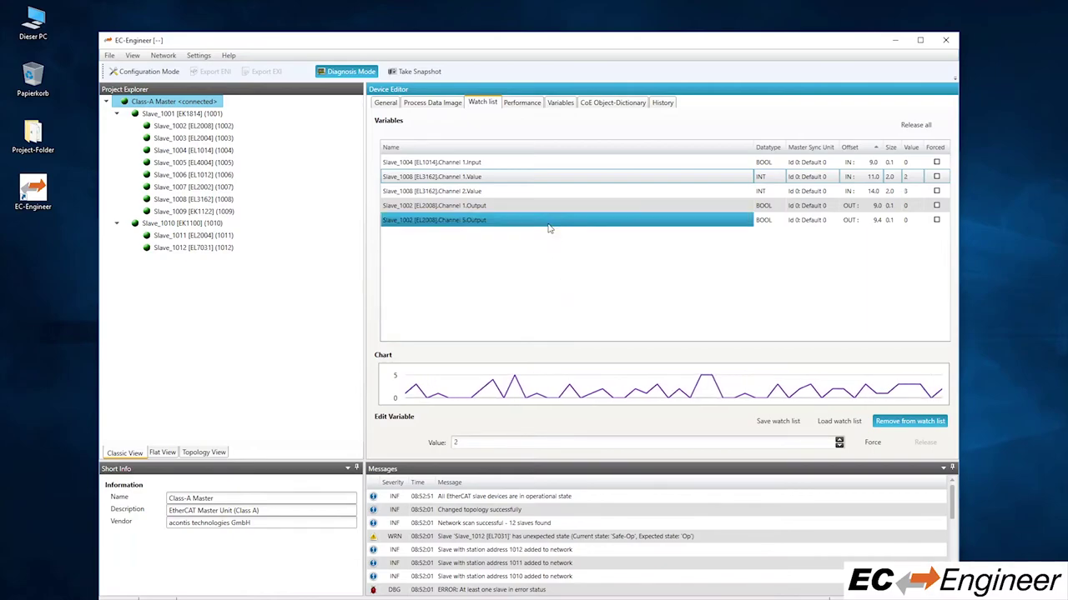
View the chart of Slave_1004's Channel 1.Input in the watch list, and force Channel 1.Output of Slave_1002 [EL2008] to True.
{"action": "left_click", "coordinate": [499, 165]}
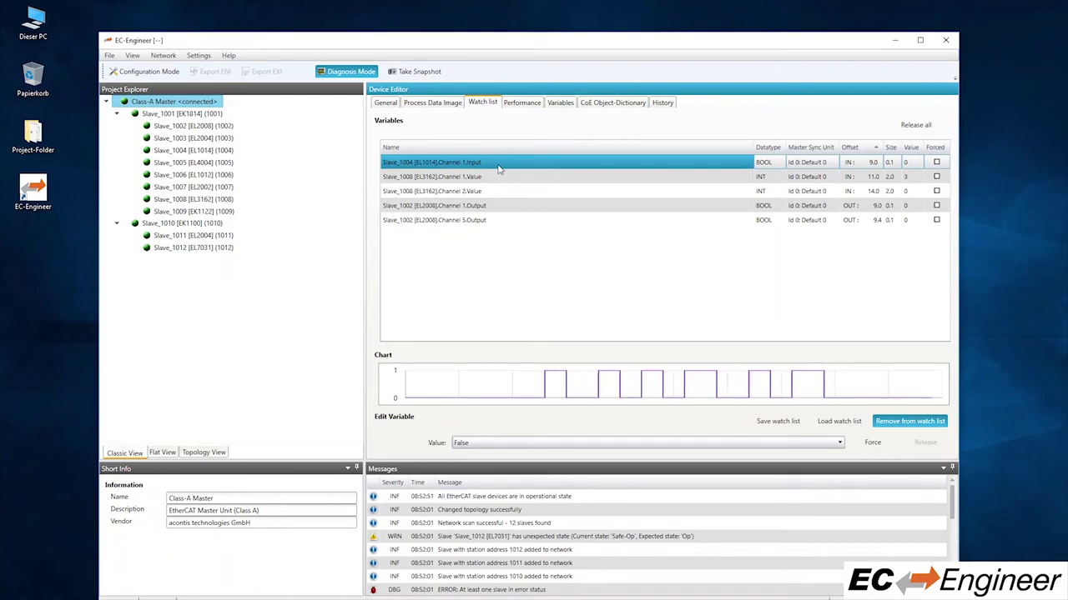
{"action": "left_click", "coordinate": [495, 178]}
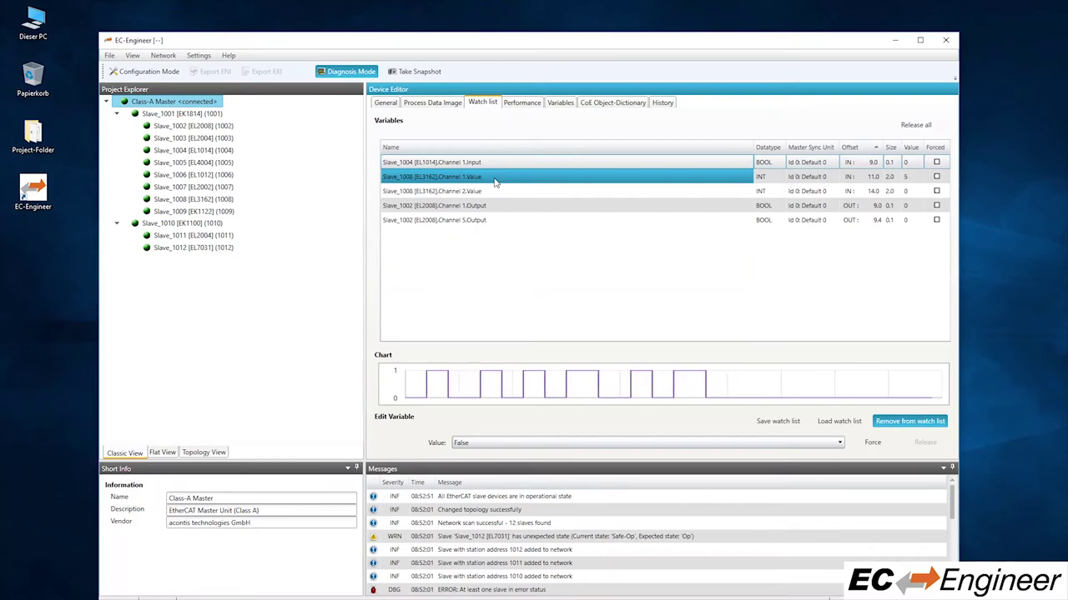
{"action": "left_click", "coordinate": [492, 207]}
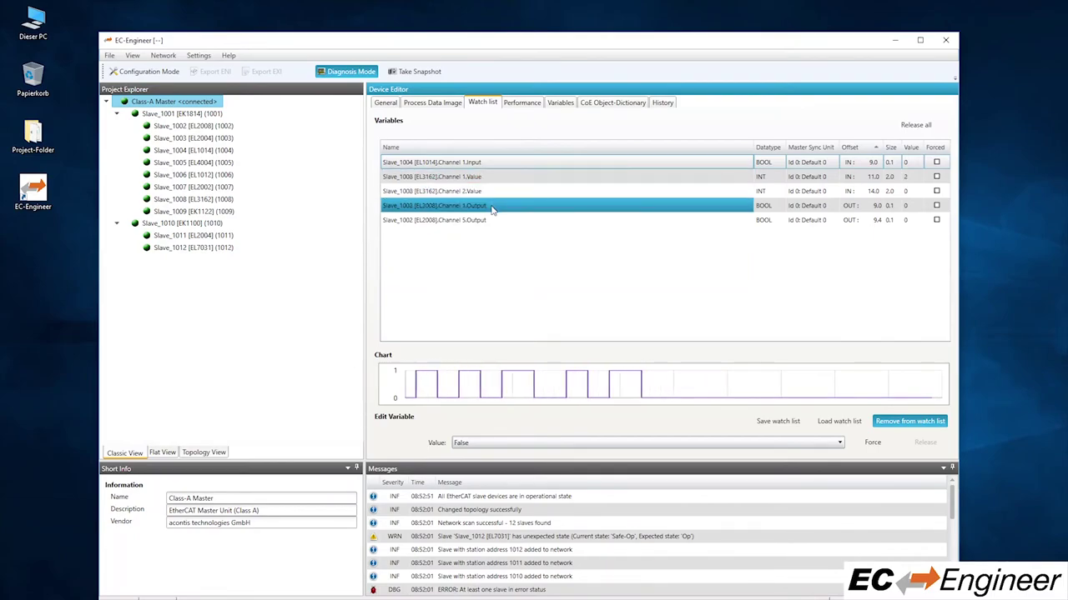
{"action": "left_click", "coordinate": [496, 210], "text": "ctrl"}
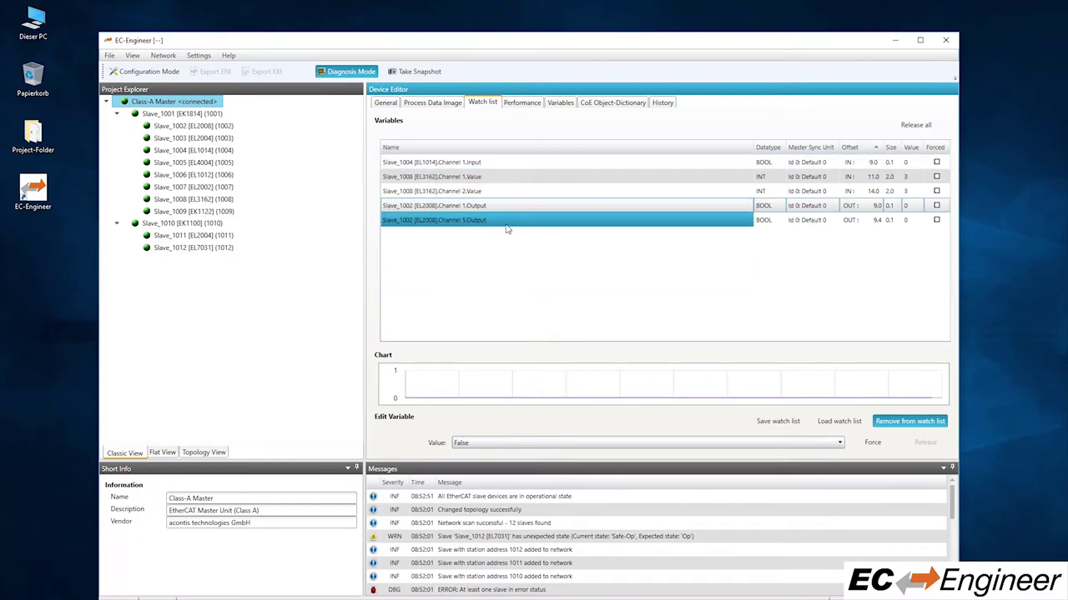
{"action": "left_click", "coordinate": [641, 446]}
{"action": "left_click", "coordinate": [640, 461]}
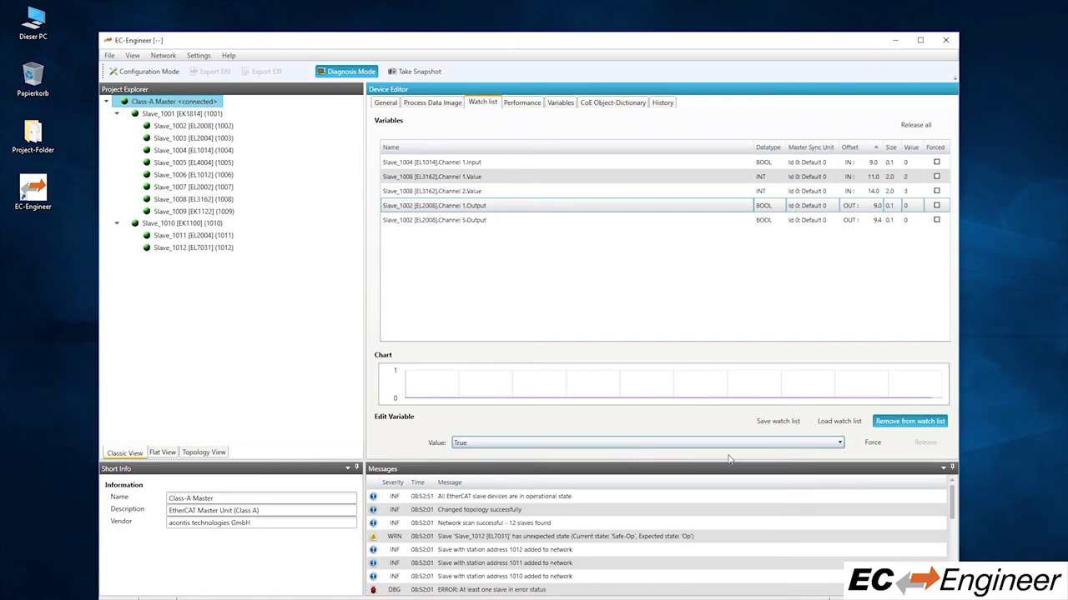
{"action": "left_click", "coordinate": [873, 443]}
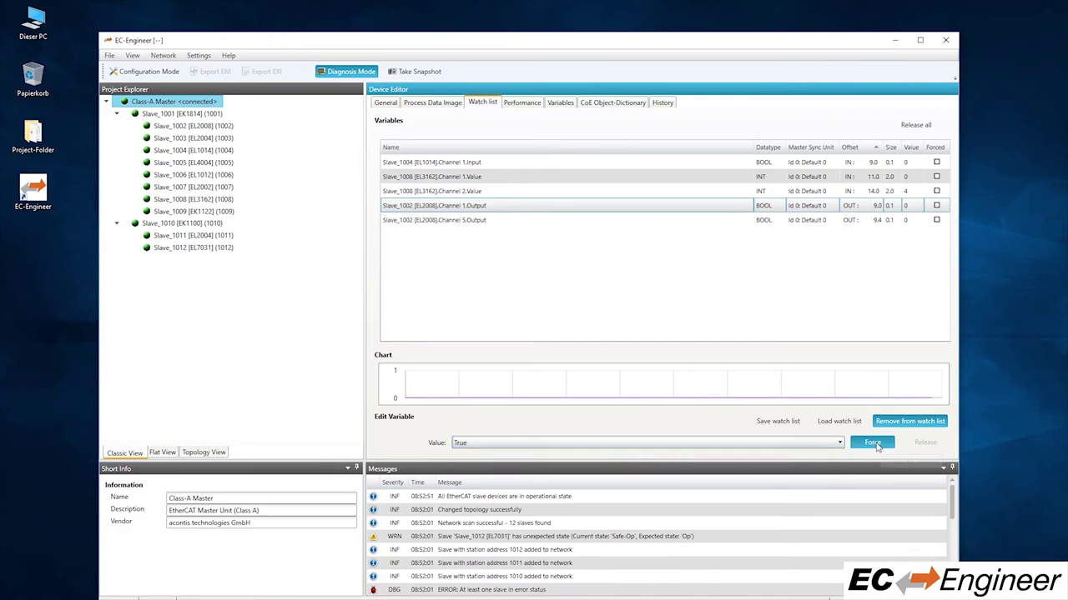
Choose False as the edit value for Channel 1.Output of Slave_1002 [EL2008] without forcing it.
{"action": "left_click", "coordinate": [806, 444]}
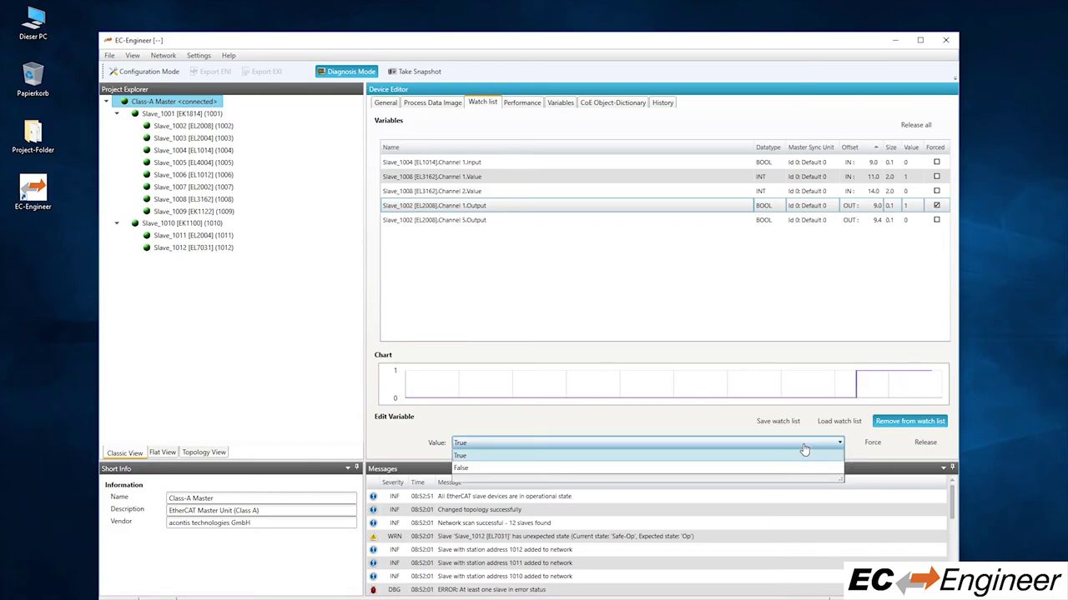
{"action": "left_click", "coordinate": [800, 471]}
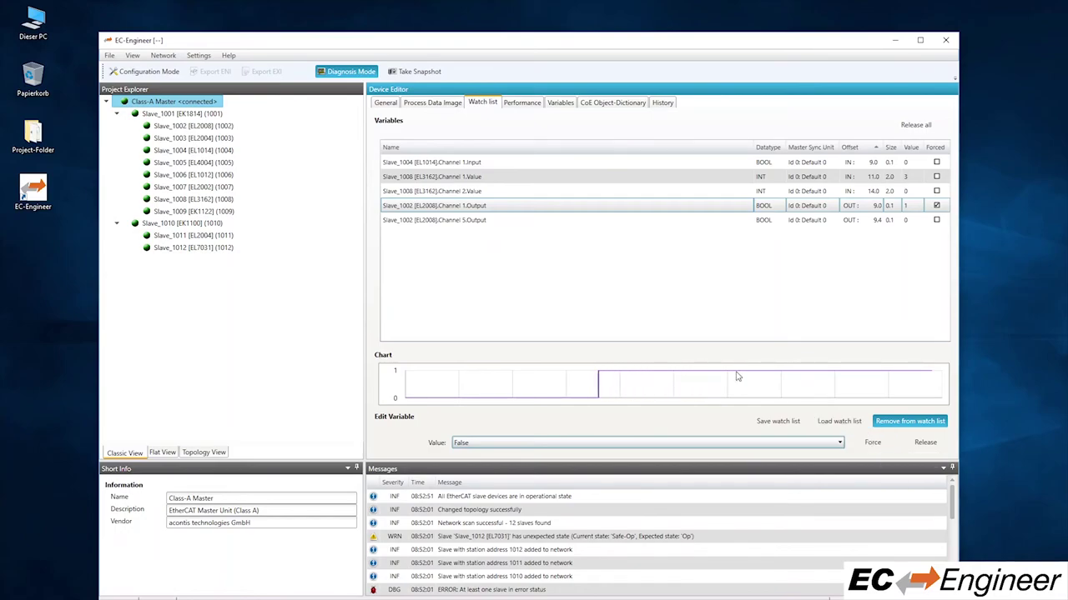
Force the Channel 1.Value variable of Slave_1008 [EL3162] to 20.
{"action": "left_click", "coordinate": [491, 178]}
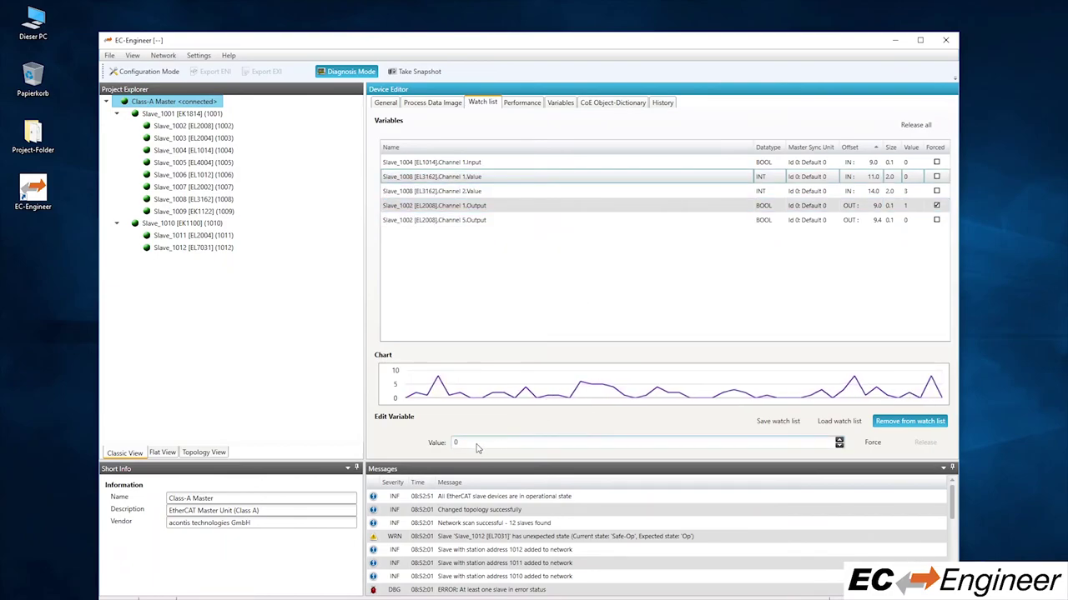
{"action": "left_click", "coordinate": [839, 444]}
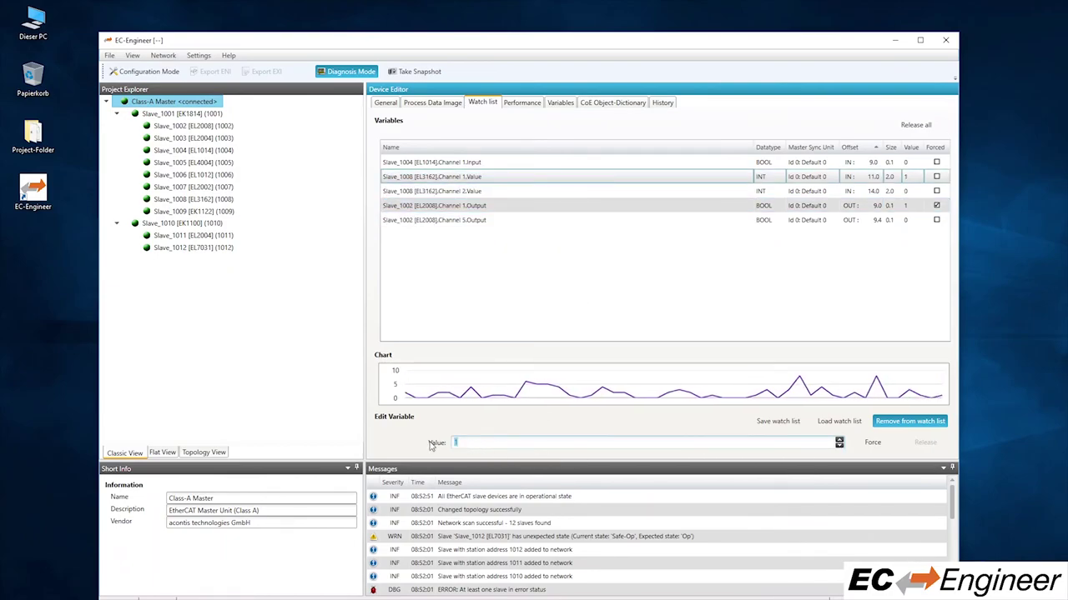
{"action": "left_click", "coordinate": [540, 443]}
{"action": "type", "text": "0"}
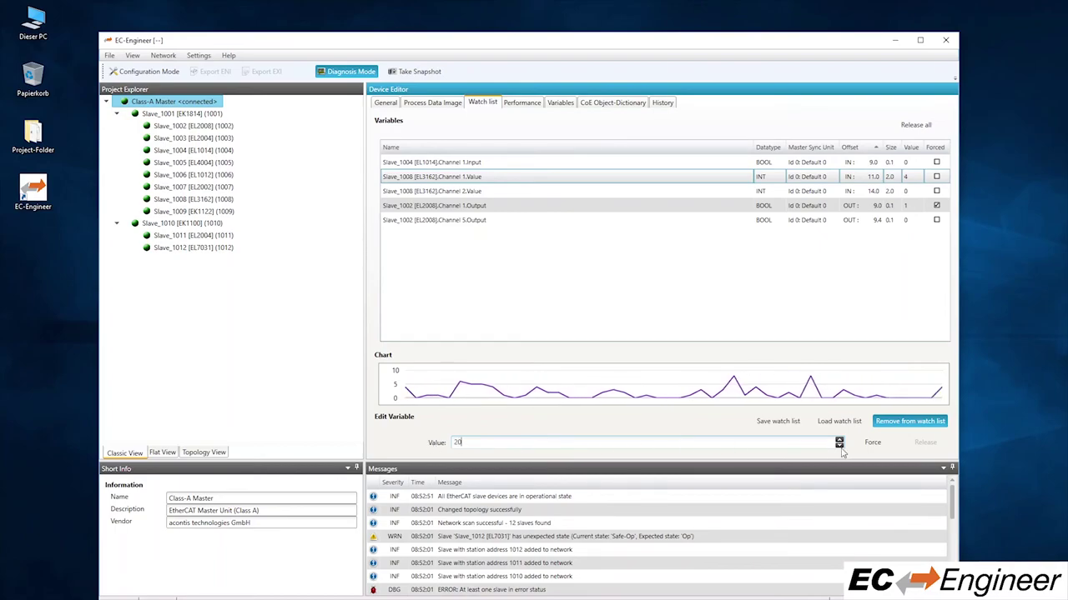
{"action": "left_click", "coordinate": [872, 443]}
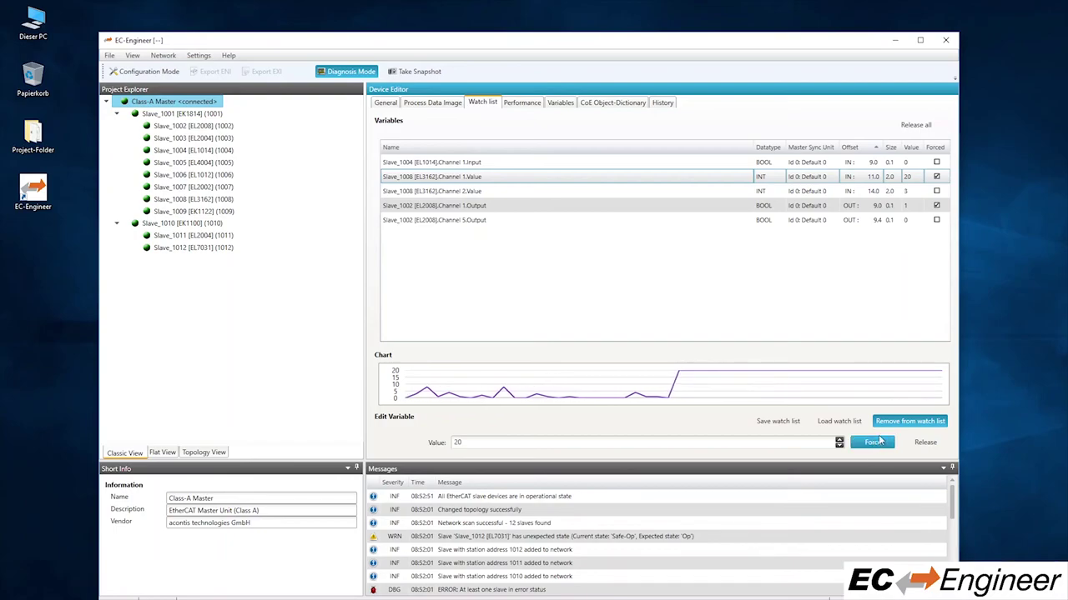
Release all forced variables in the watch list and check the chart of Slave_1008's Channel 1.Value.
{"action": "left_click", "coordinate": [919, 127]}
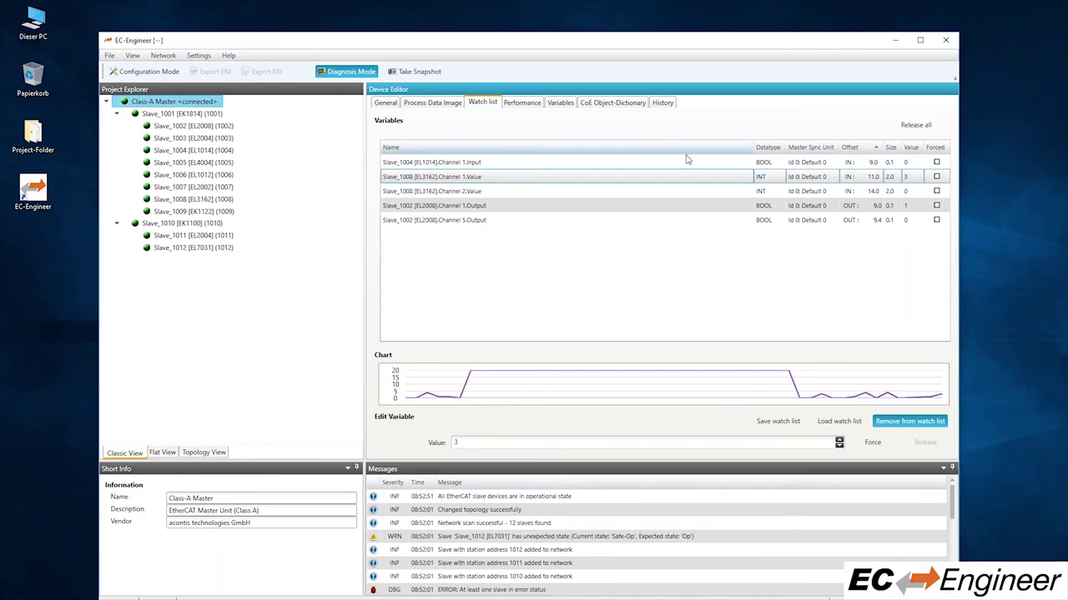
{"action": "left_click", "coordinate": [633, 176]}
{"action": "left_click", "coordinate": [617, 190]}
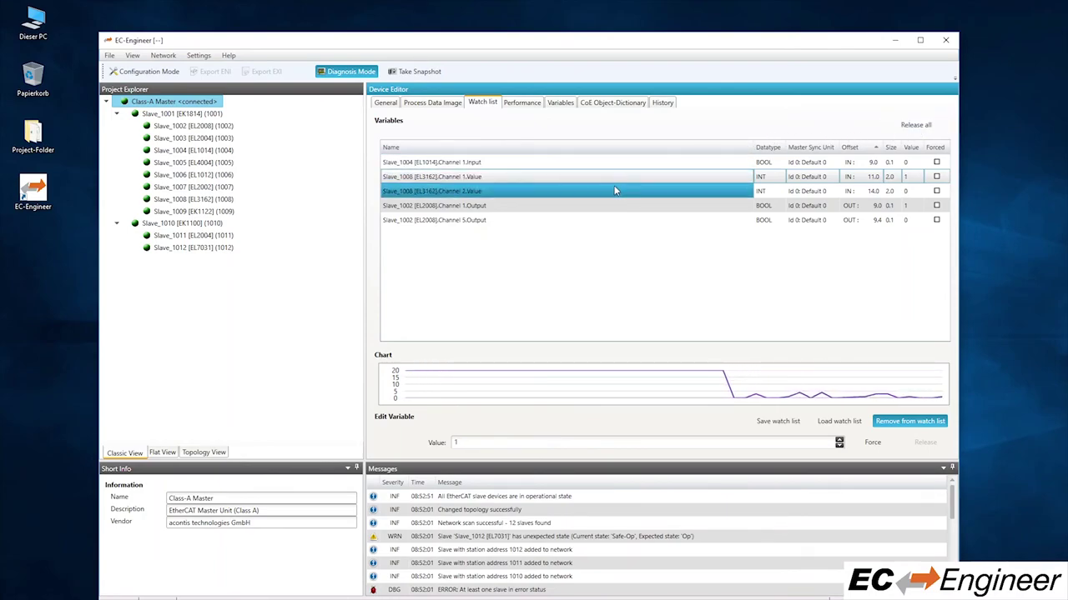
{"action": "left_click", "coordinate": [615, 182]}
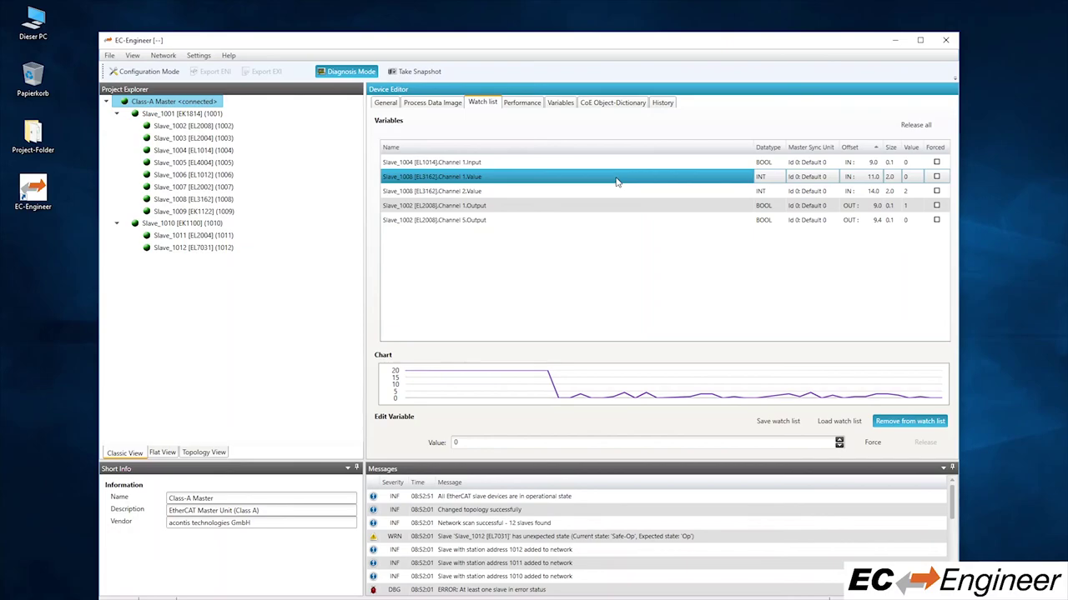
{"action": "left_click", "coordinate": [617, 185], "text": "ctrl"}
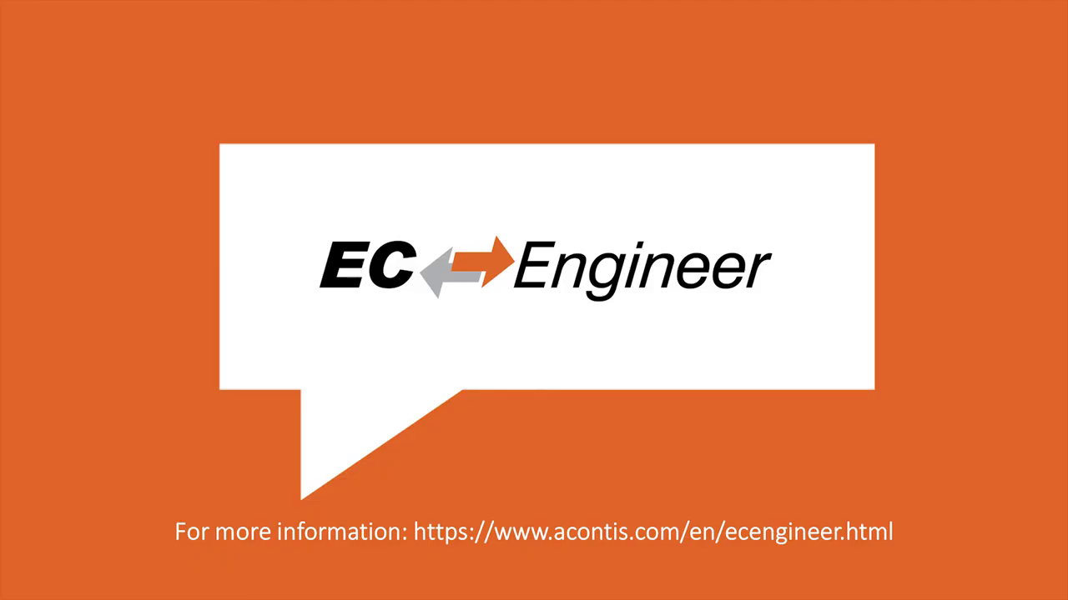